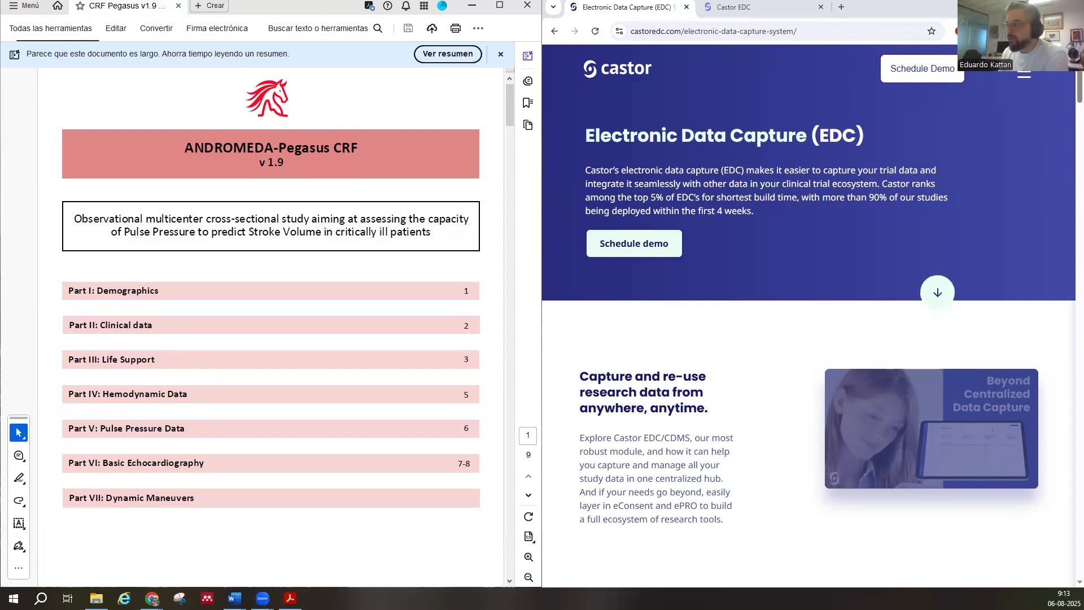
- Open the Castor EDC login page from the Castor website and choose the Netherlands server region
left_click(1024, 78)
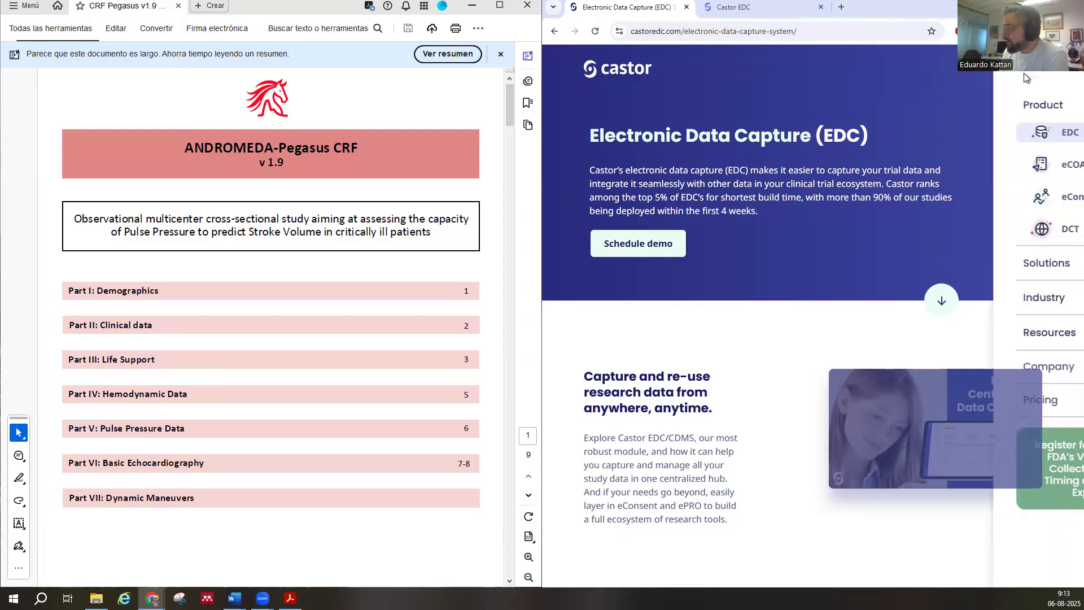
left_click(1009, 562)
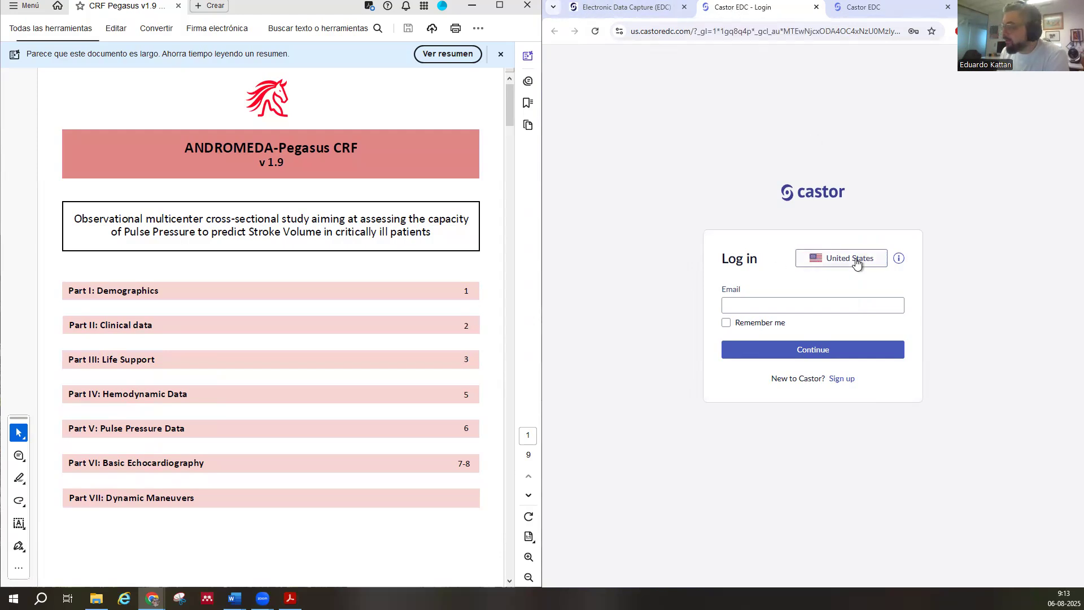
left_click(808, 260)
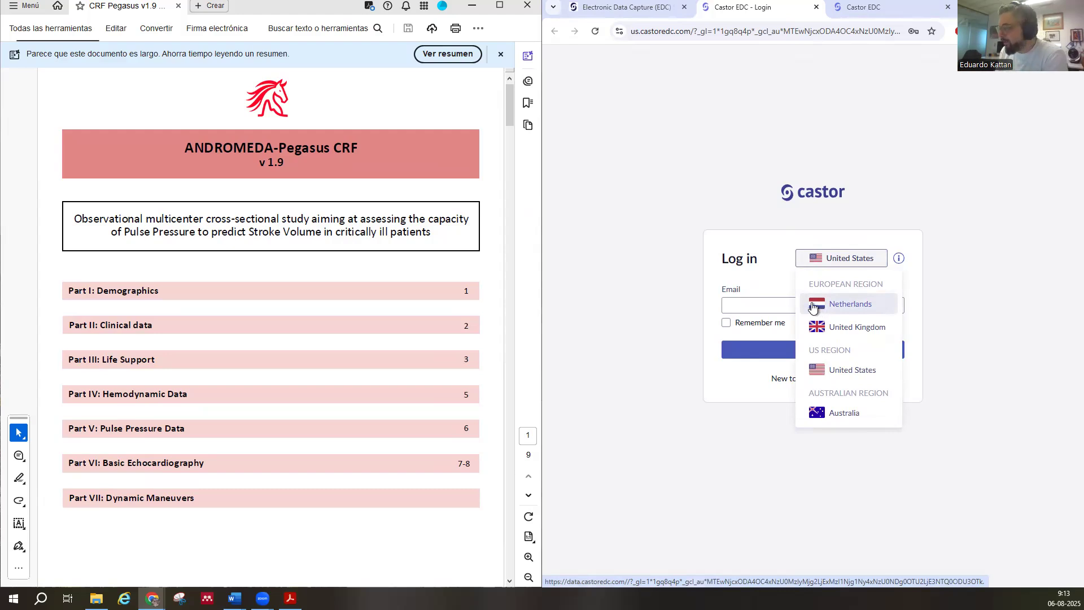
left_click(819, 311)
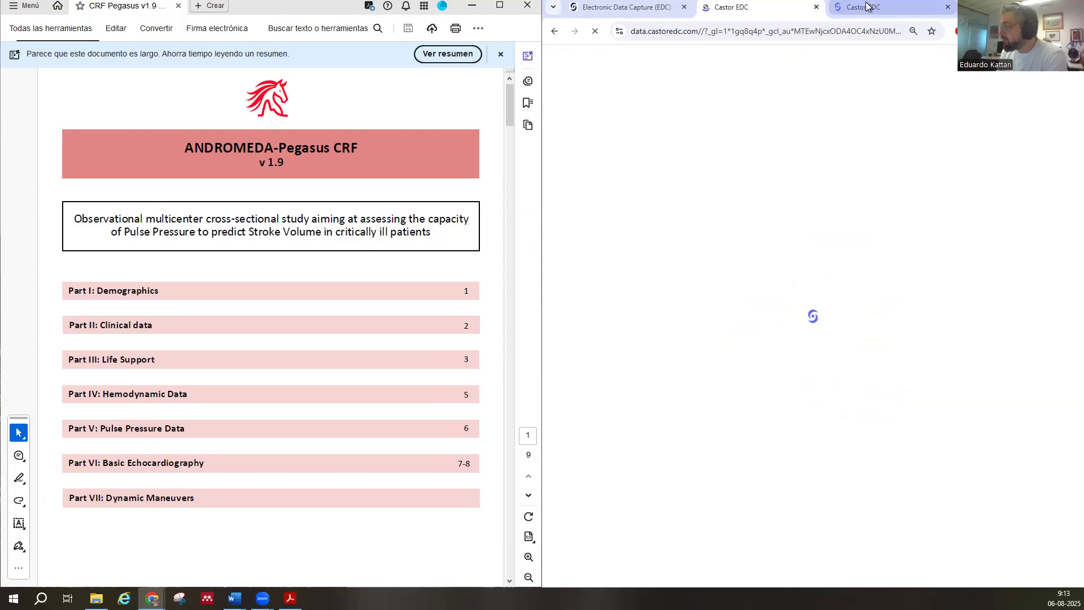
- In the TEST_ANDROMEDA-PEGASUS test study, create a new participant for the site Clinica CIES La Paz, filling in the participant's email
left_click(867, 5)
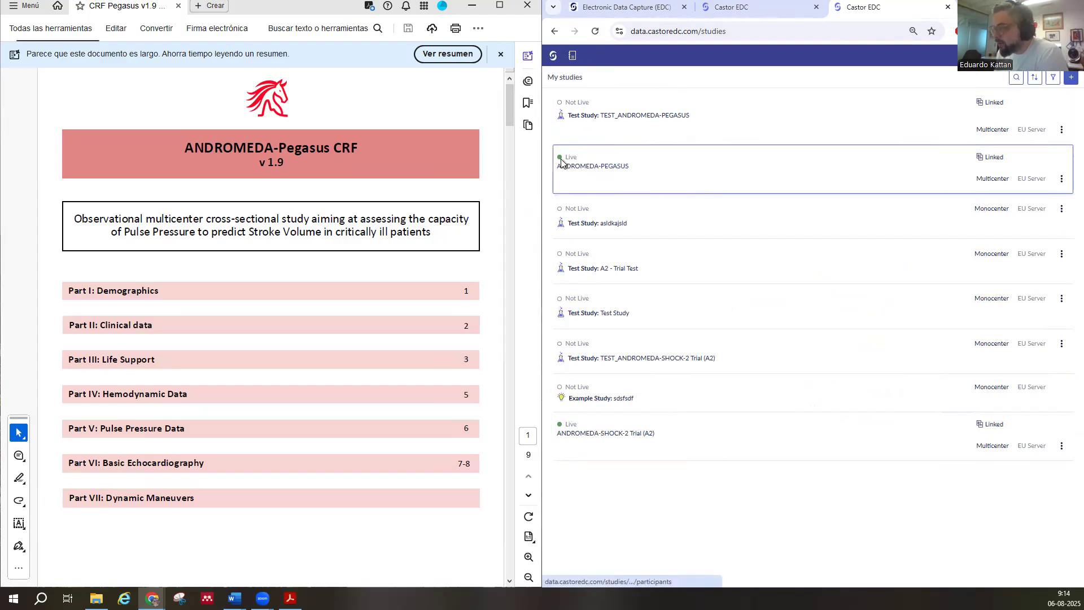
left_click(618, 123)
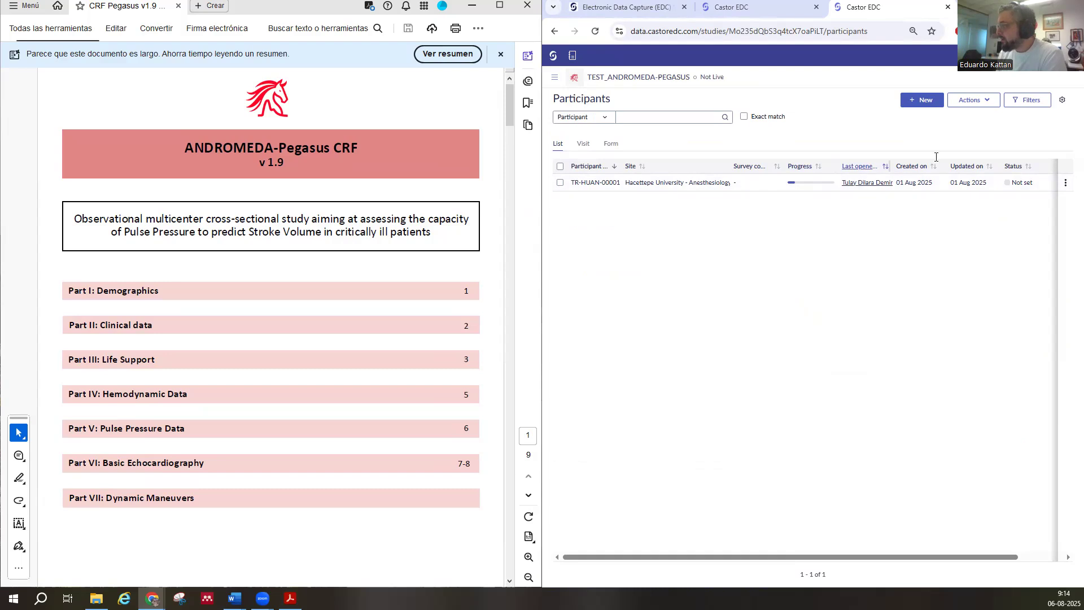
left_click(912, 105)
left_click(781, 278)
left_click(772, 284)
left_click(772, 282)
scroll(768, 384, "down", 3)
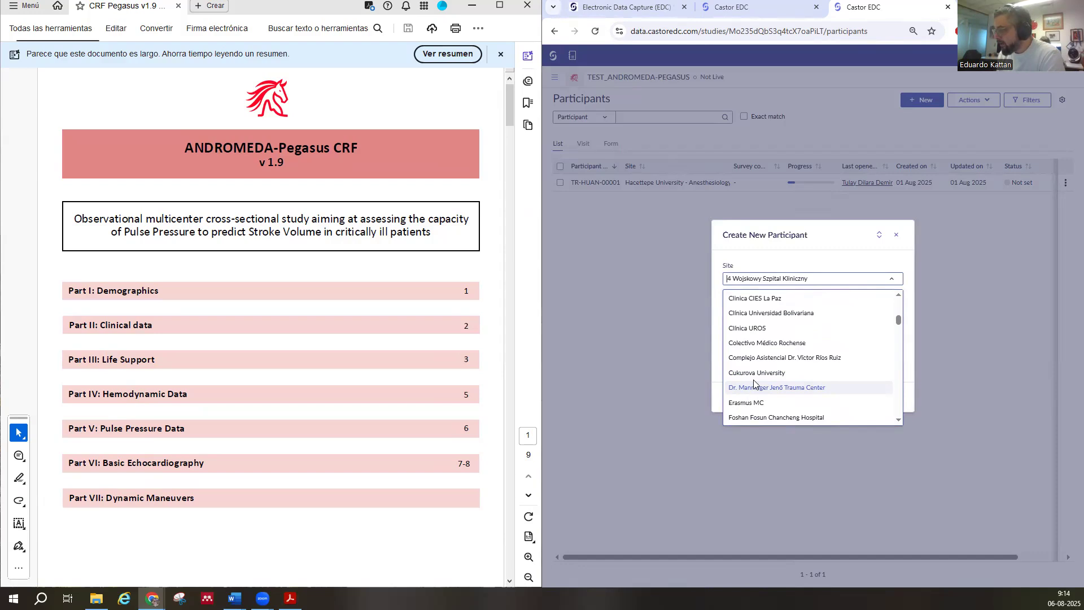
left_click(754, 298)
left_click(749, 343)
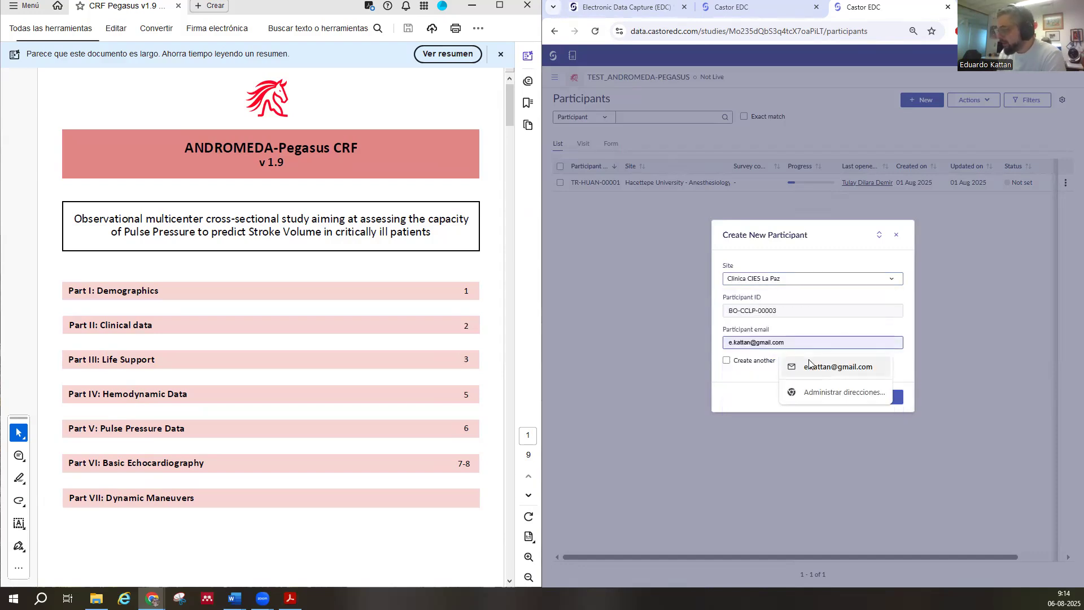
left_click(809, 365)
left_click(880, 399)
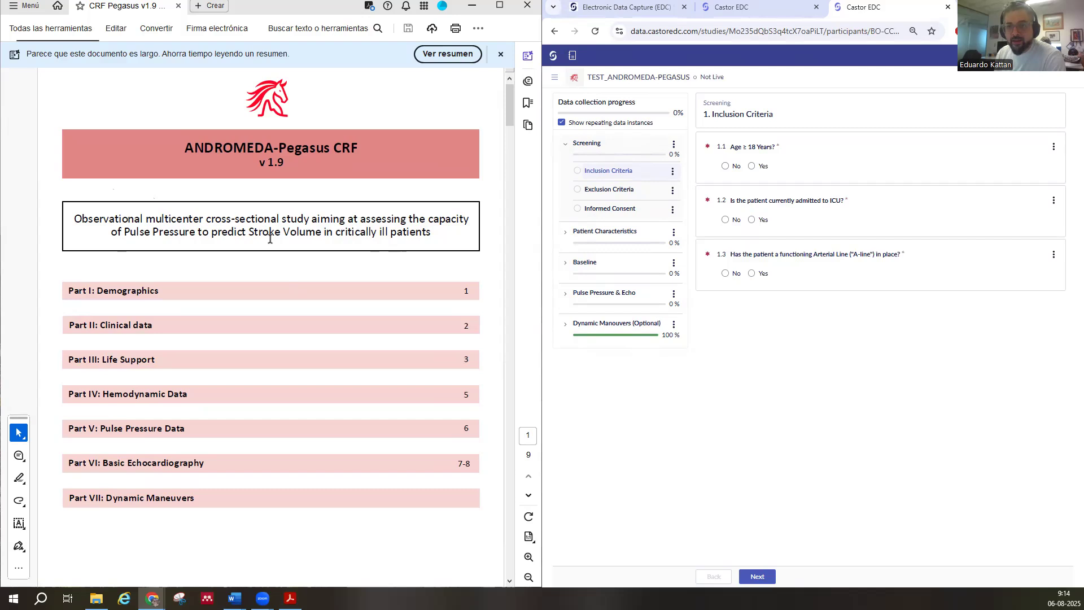
- Answer Yes to all three inclusion criteria: age ≥ 18 years, currently admitted to ICU, and functioning arterial line in place
left_click(752, 166)
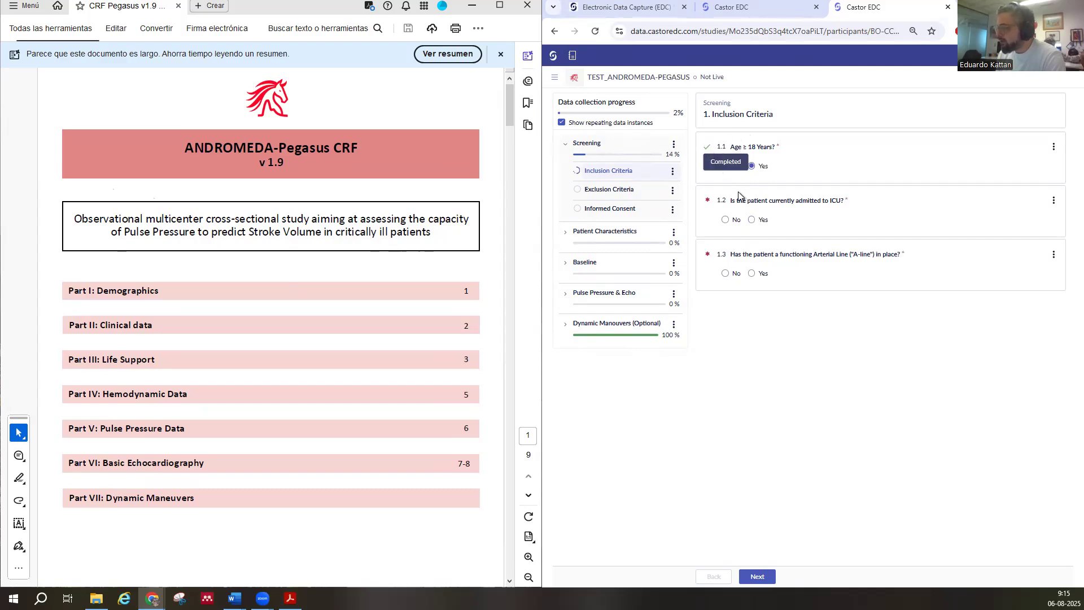
left_click(751, 219)
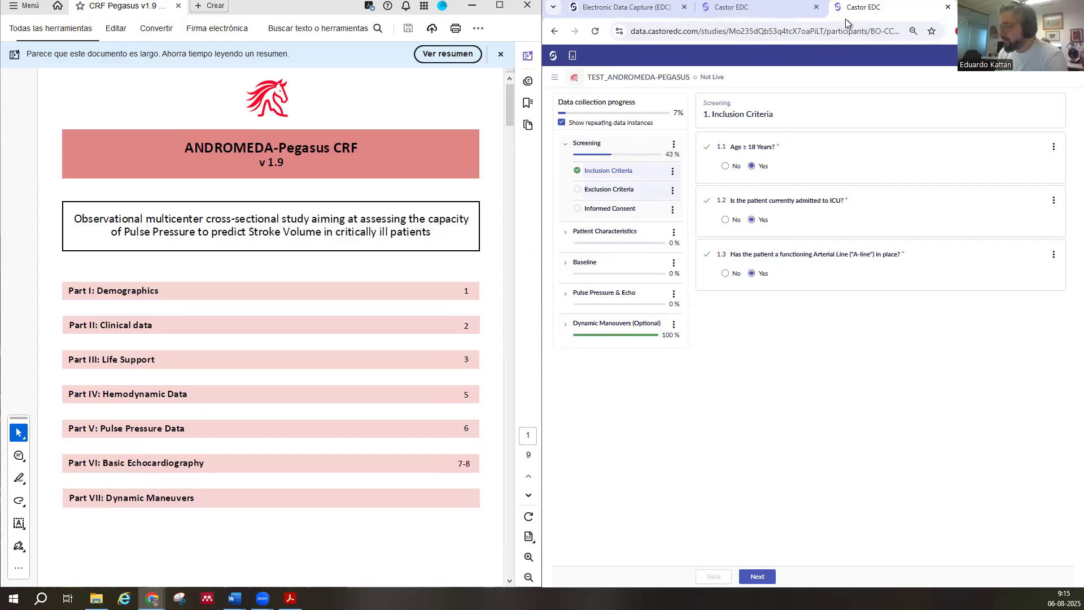
left_click_drag(736, 303, 824, 303)
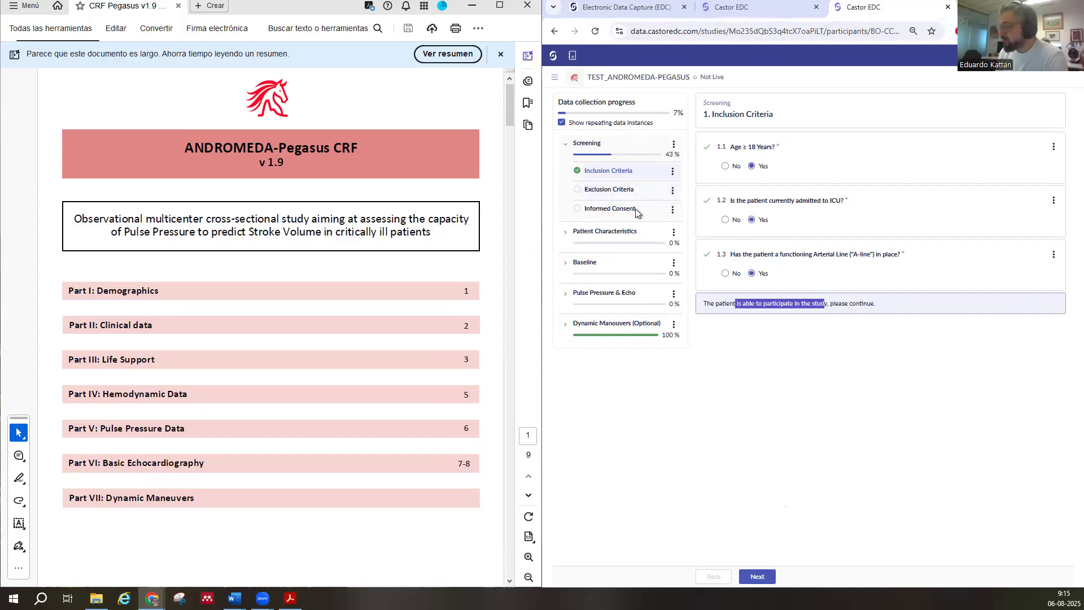
left_click(782, 422)
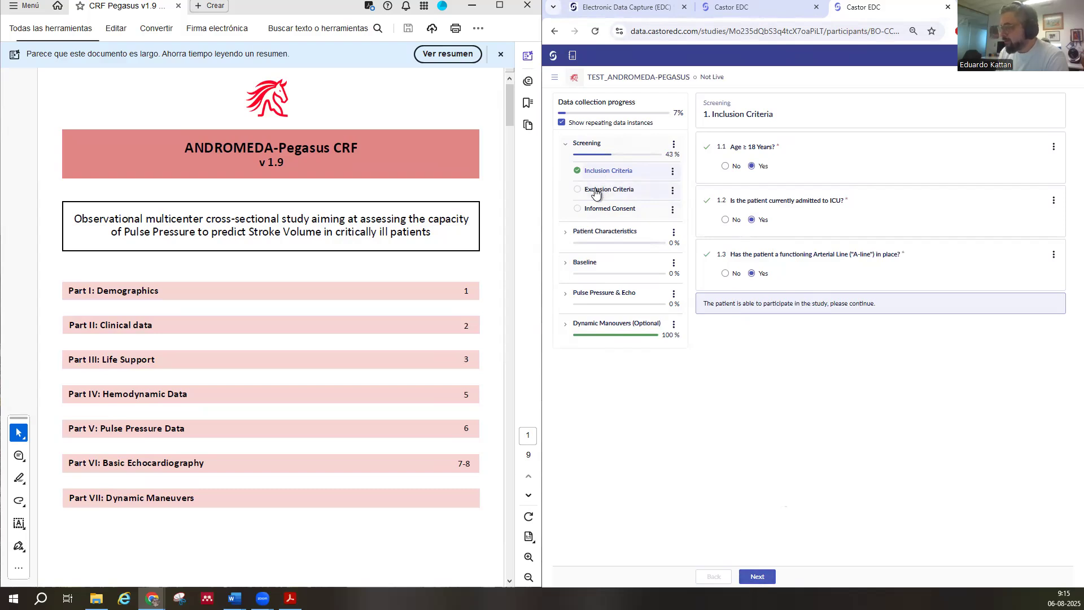
- Answer No to all three exclusion criteria: pregnancy, inadequate arterial line transduction, and extracorporeal circulation
left_click(757, 577)
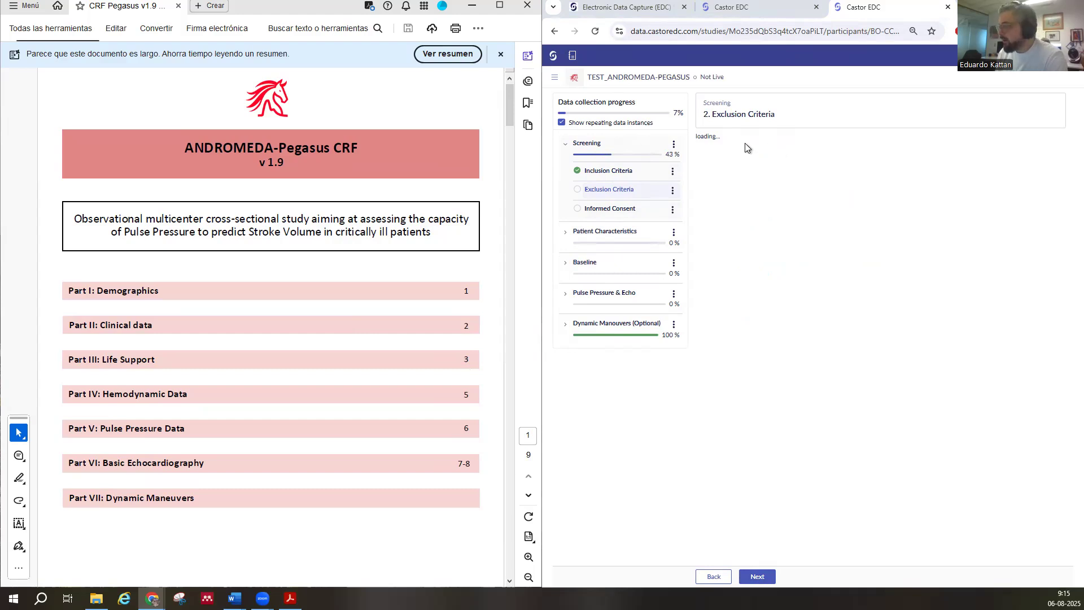
double_click(712, 134)
left_click(753, 156)
left_click_drag(746, 143, 693, 136)
left_click(724, 140)
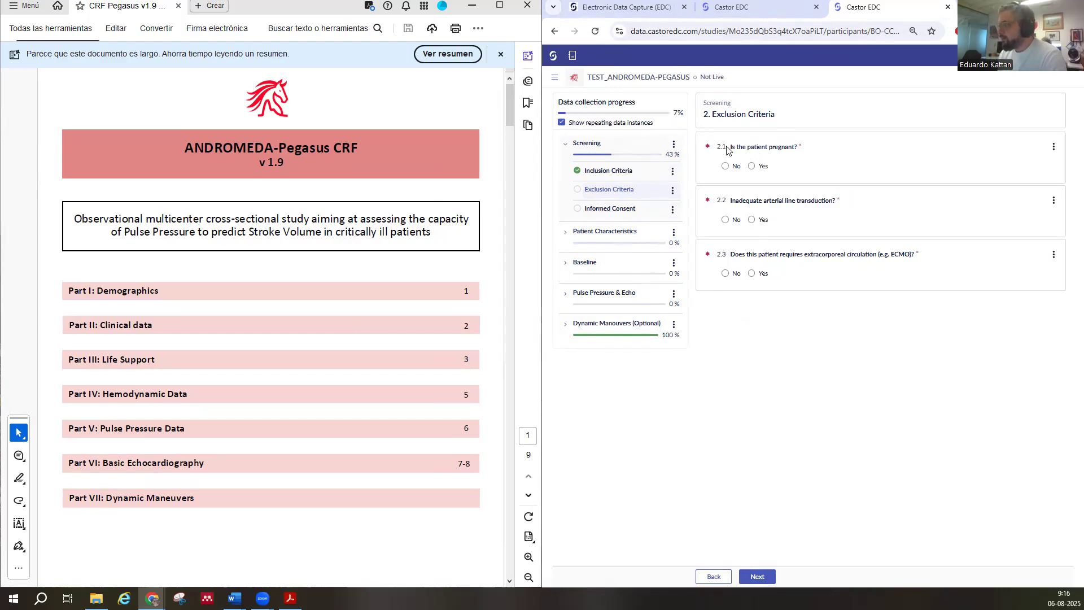
left_click(725, 219)
left_click(725, 273)
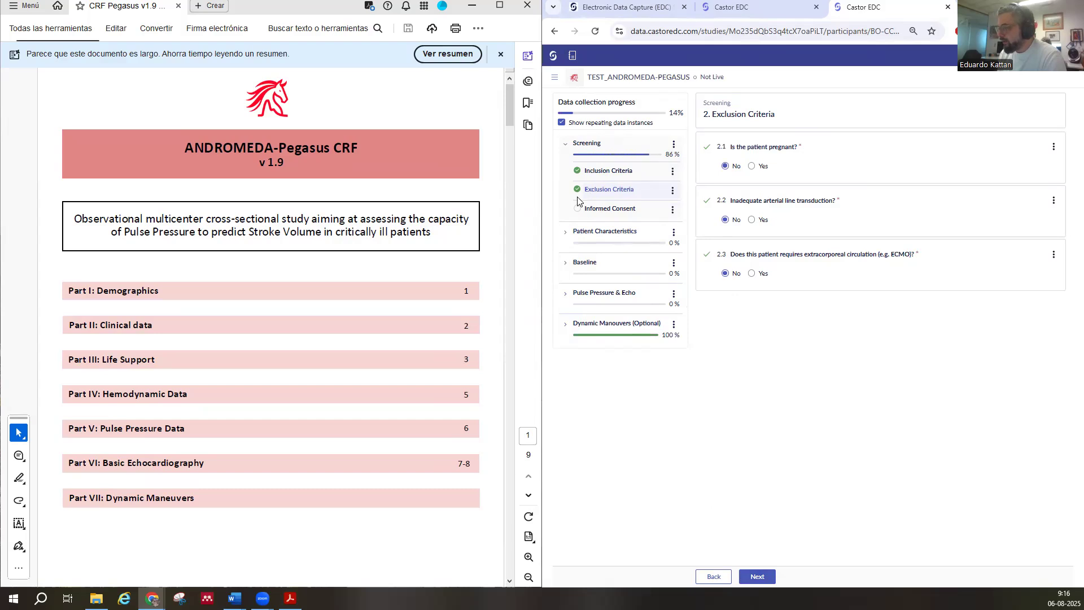
- Answer Yes to the written informed consent question and continue to the Demographics form
left_click(758, 577)
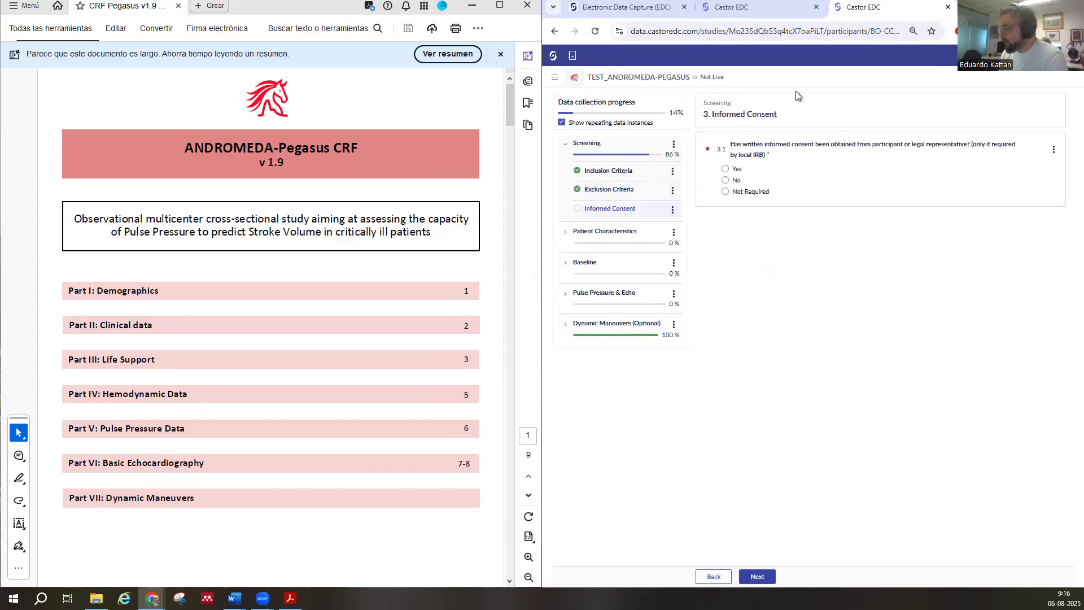
left_click(726, 169)
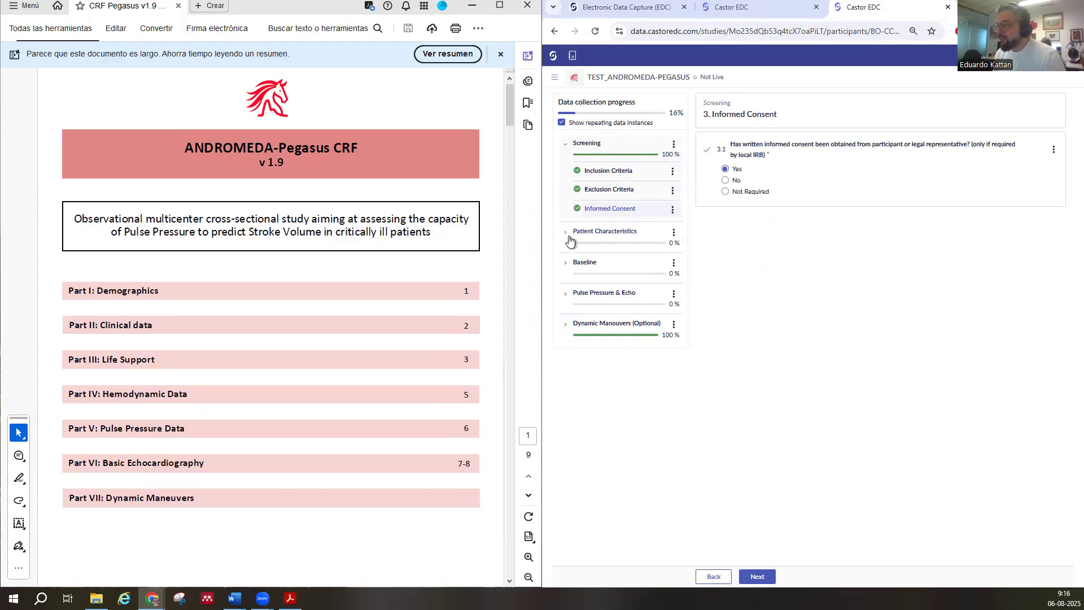
left_click(757, 576)
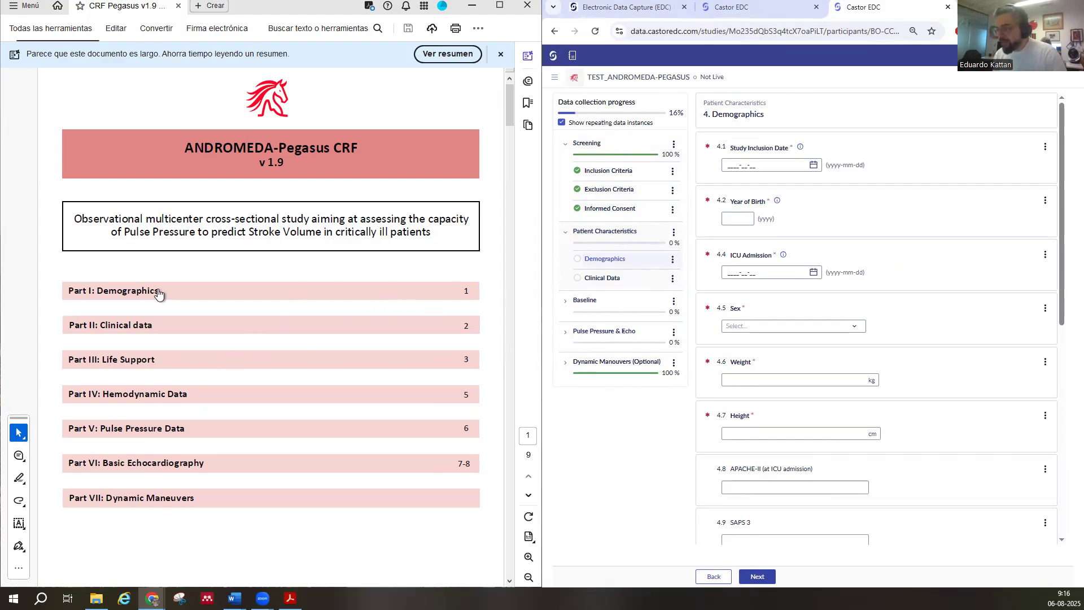
- Show Part I: Demographics of the CRF document beside the Demographics form to compare their fields
left_click_drag(67, 289, 158, 285)
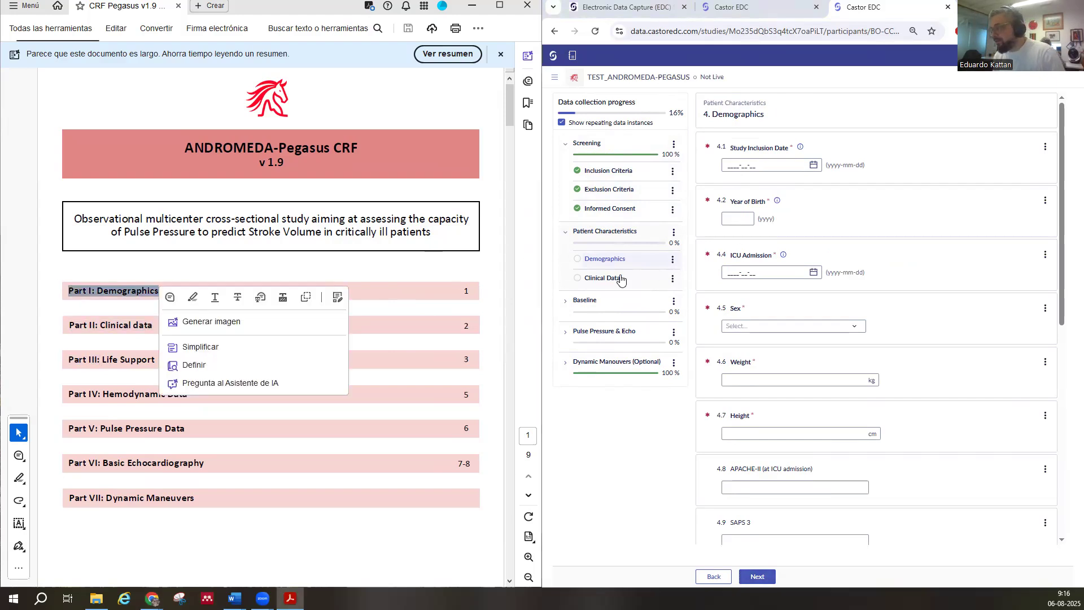
left_click(423, 297)
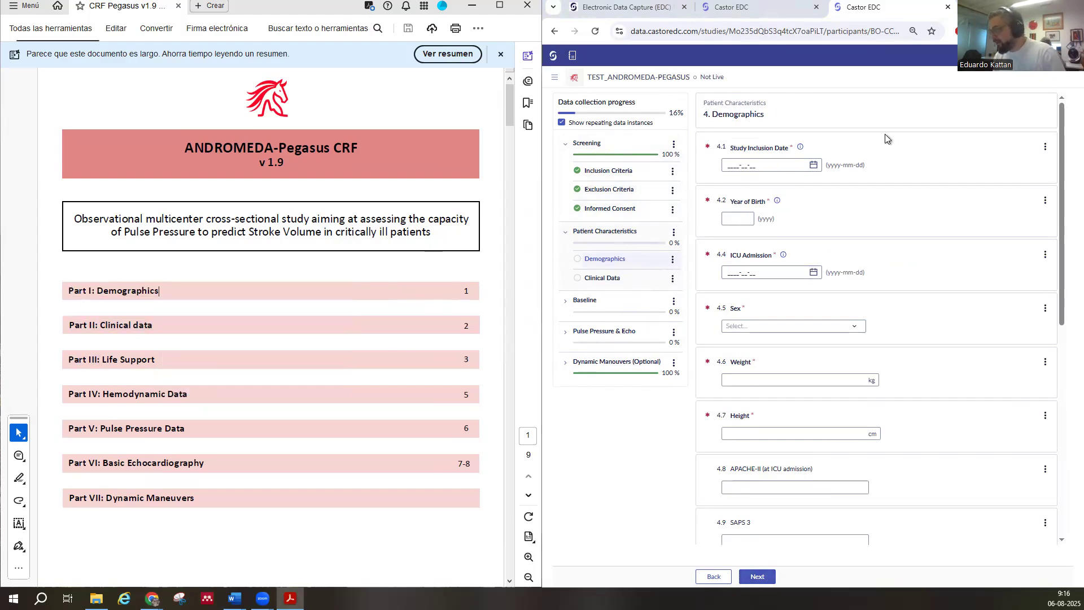
left_click_drag(891, 455, 537, 362)
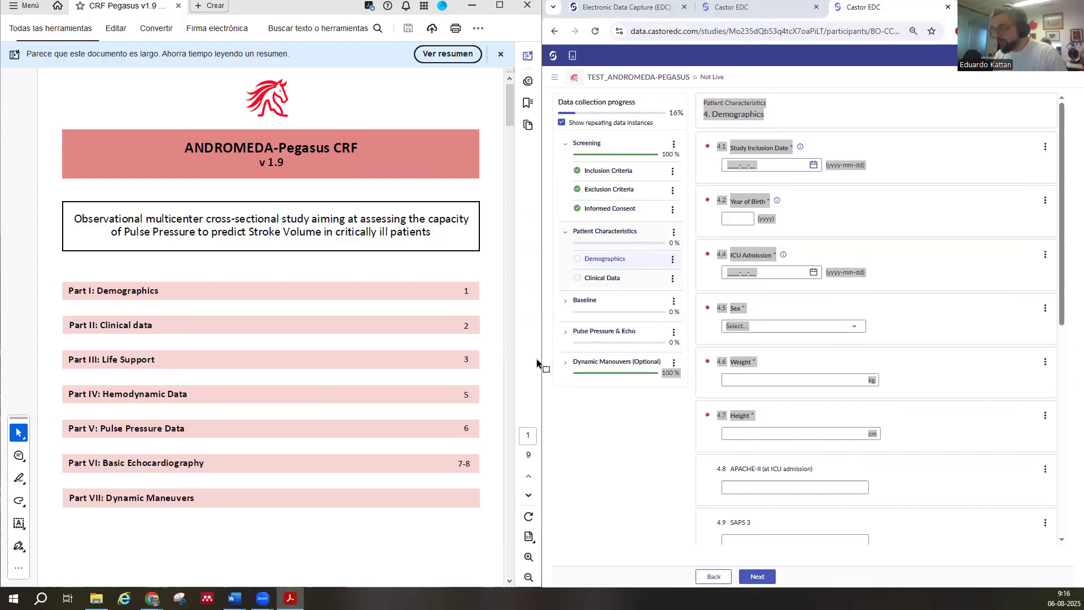
left_click(628, 475)
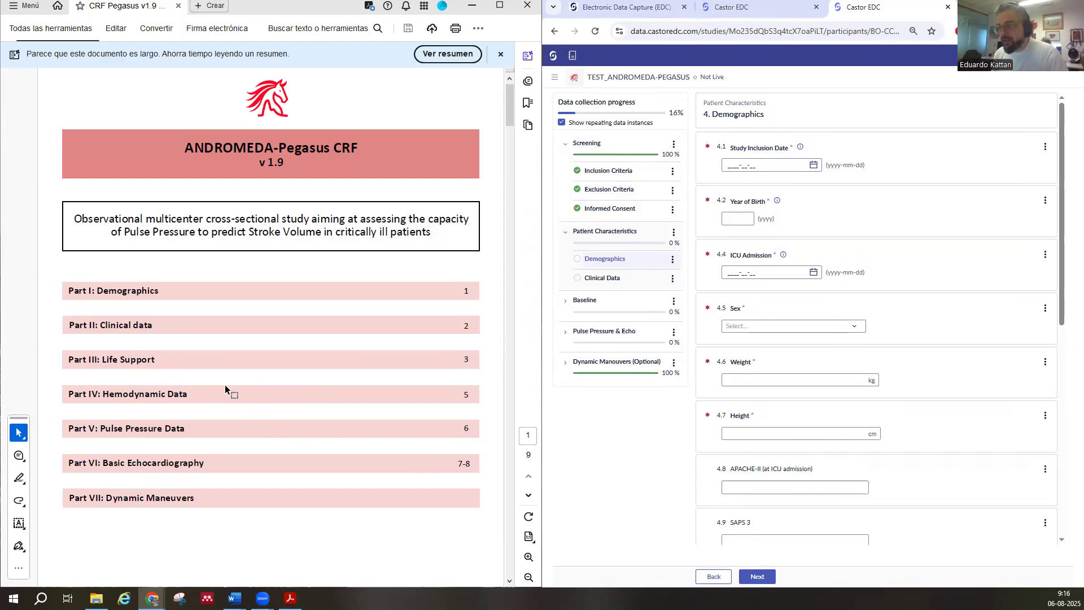
scroll(225, 384, "down", 10)
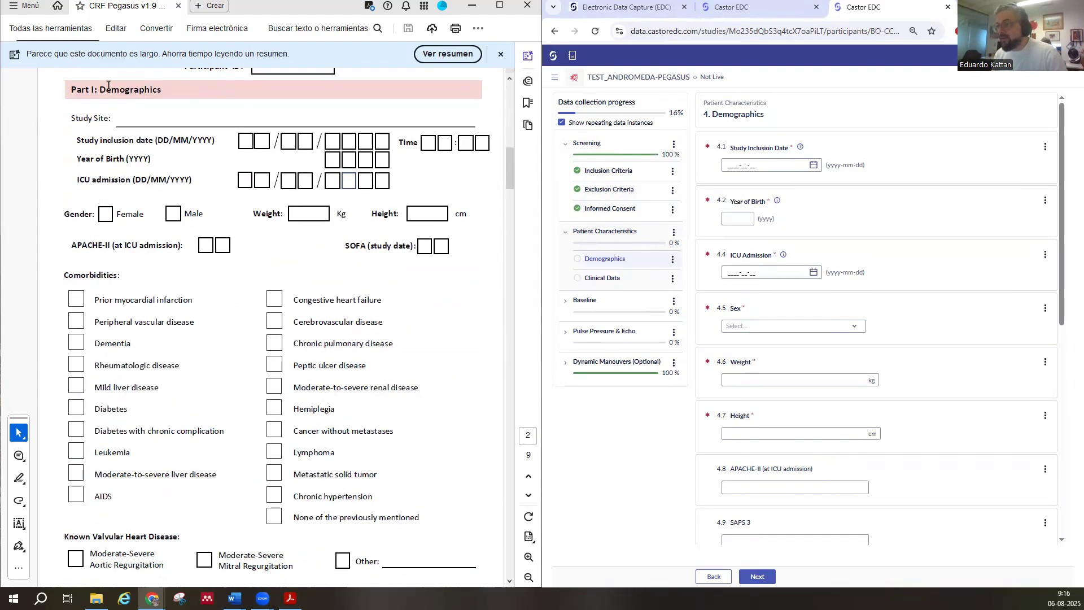
left_click(78, 122)
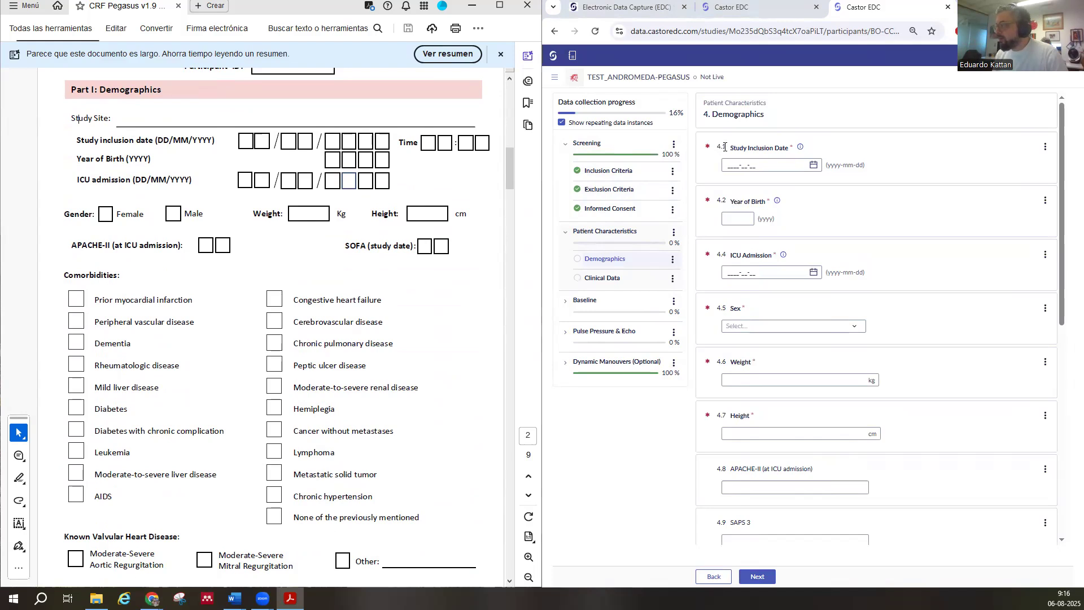
- Set the study inclusion date to 2025-10-06 and enter the patient's year of birth
left_click(805, 165)
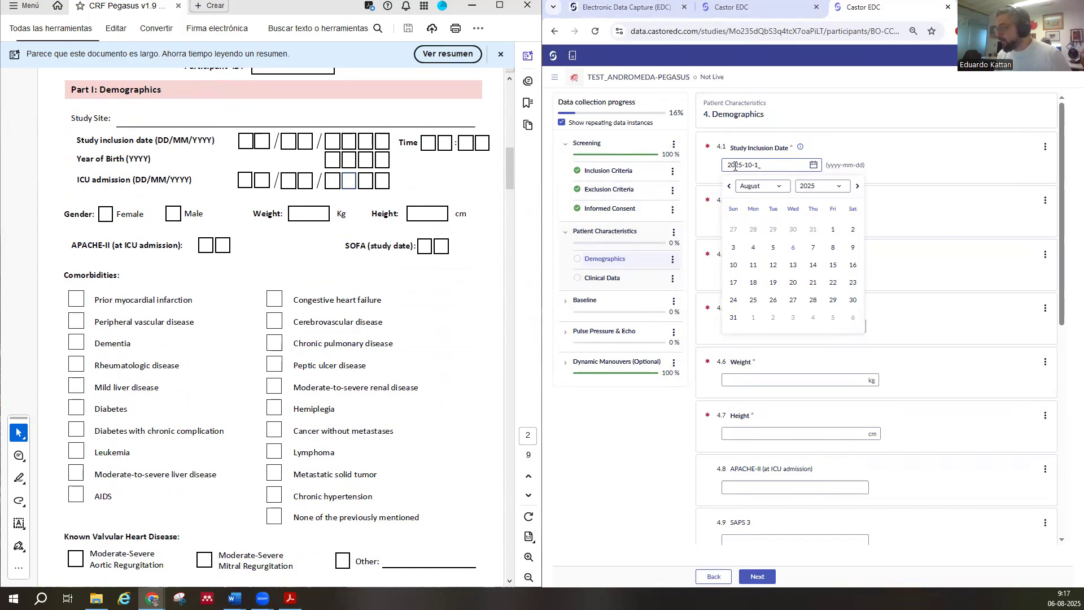
type("2")
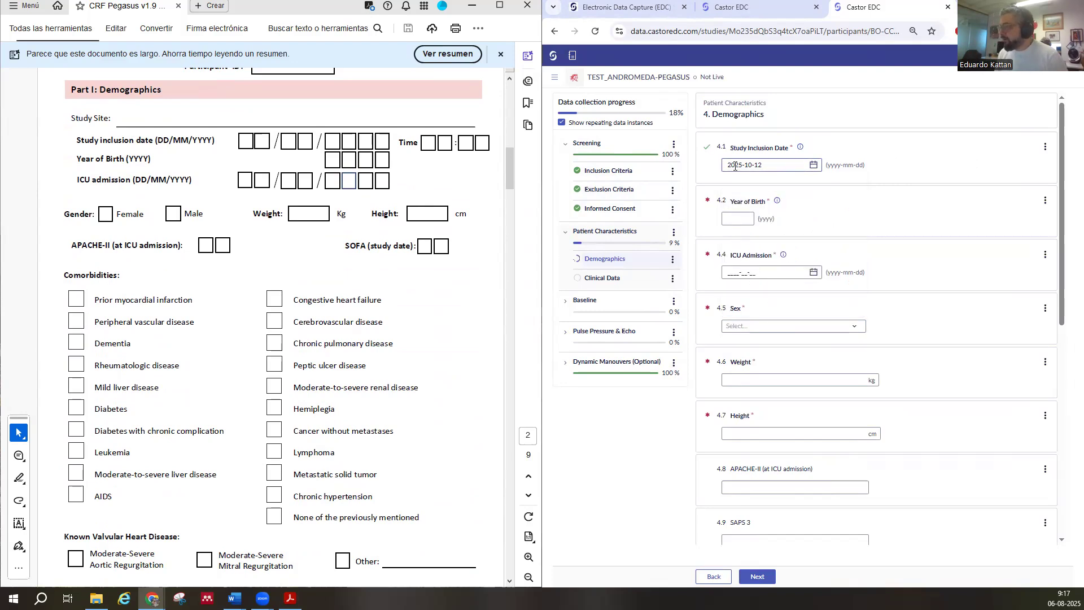
left_click(753, 247)
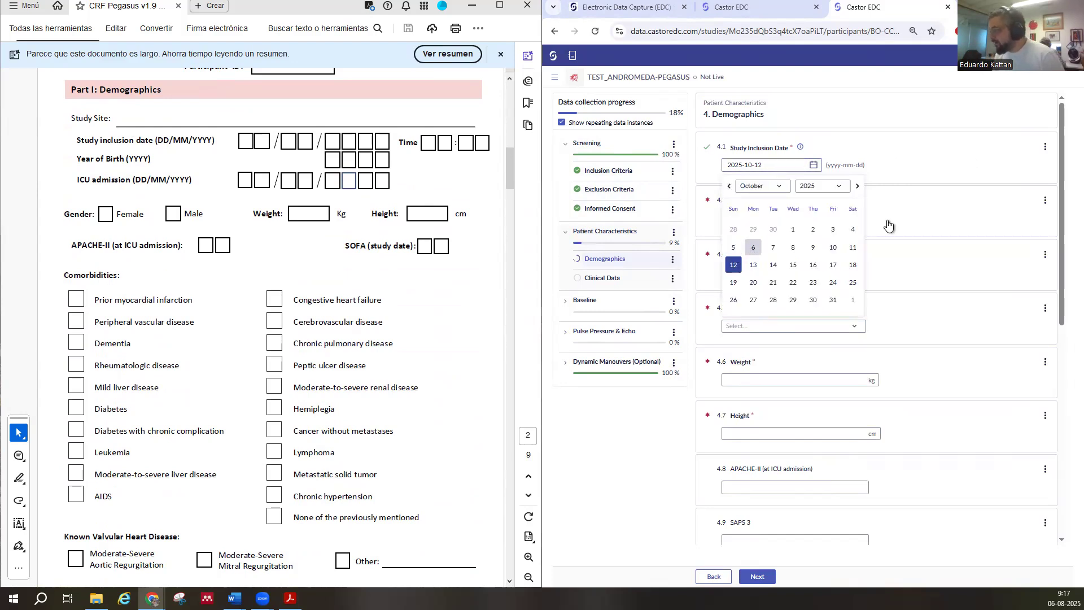
left_click(724, 215)
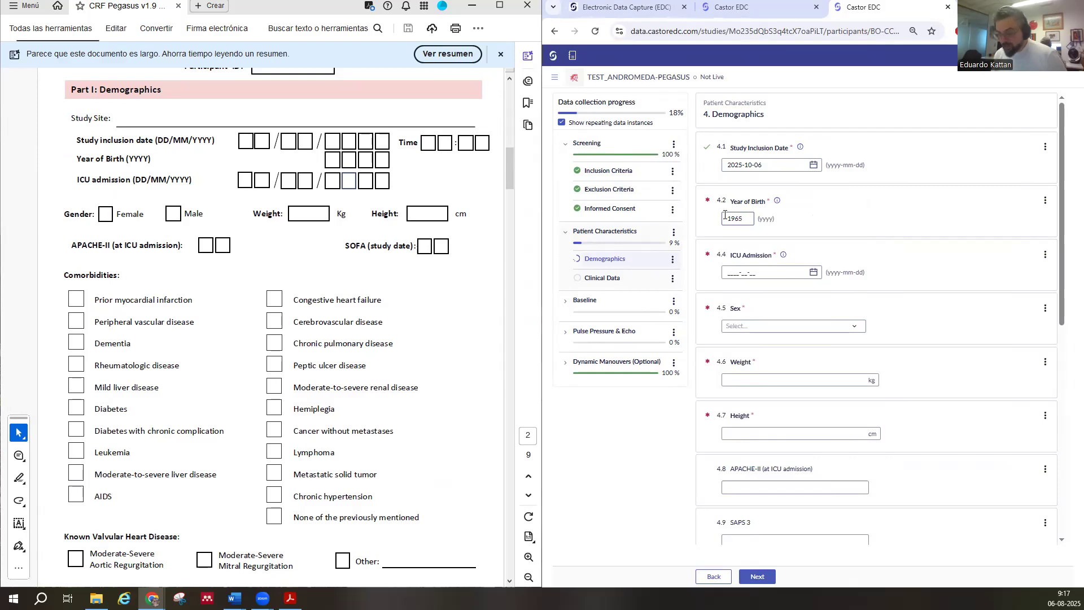
key("Tab")
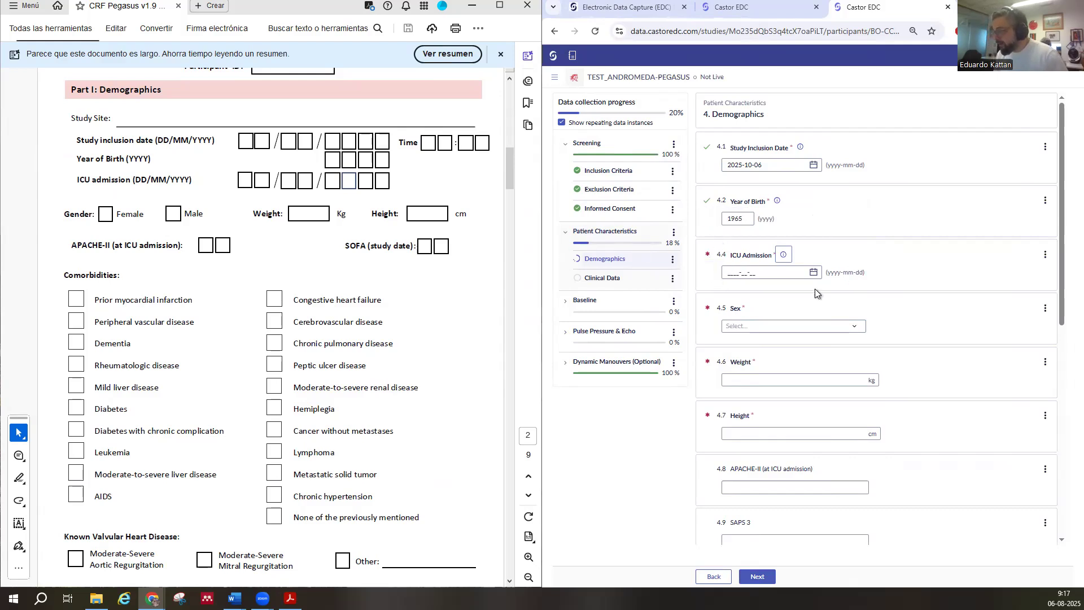
- Set the height to 152 cm and the APACHE-II score at ICU admission to 05
scroll(750, 283, "down", 2)
left_click(752, 331)
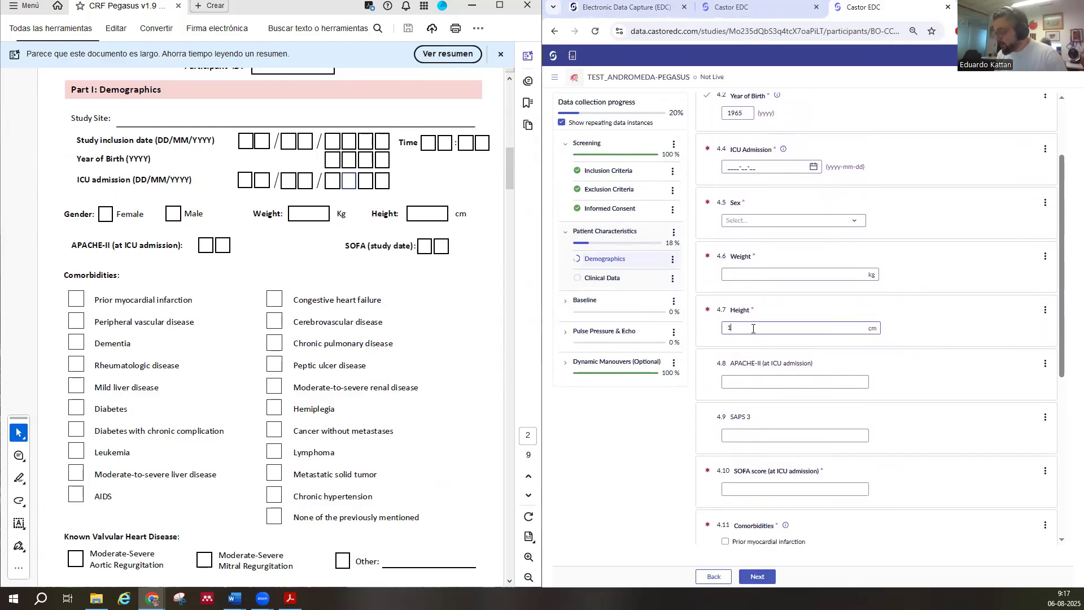
key("Tab")
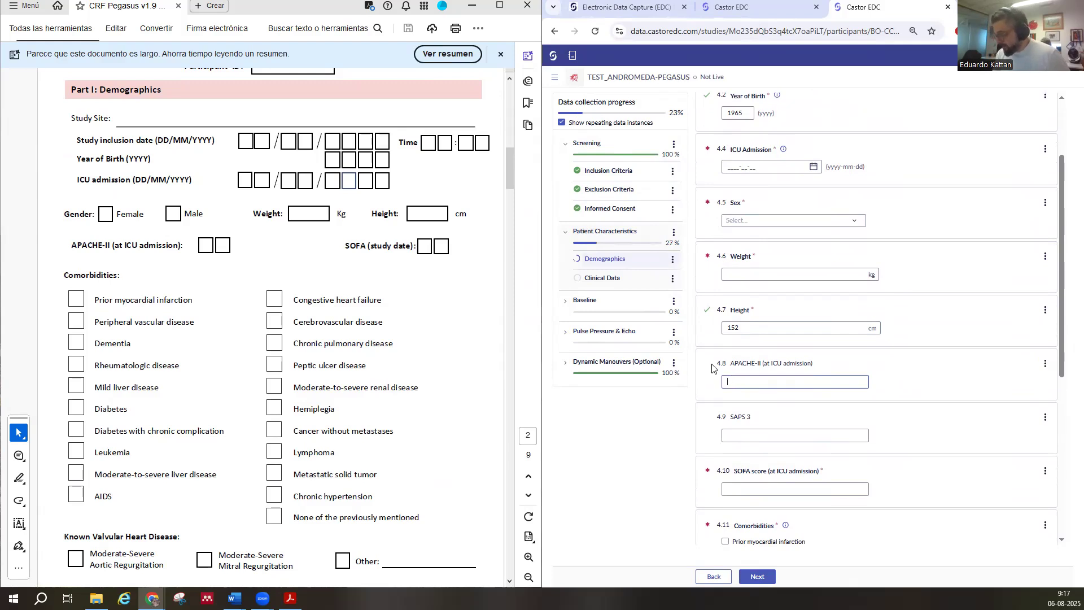
scroll(718, 405, "down", 1)
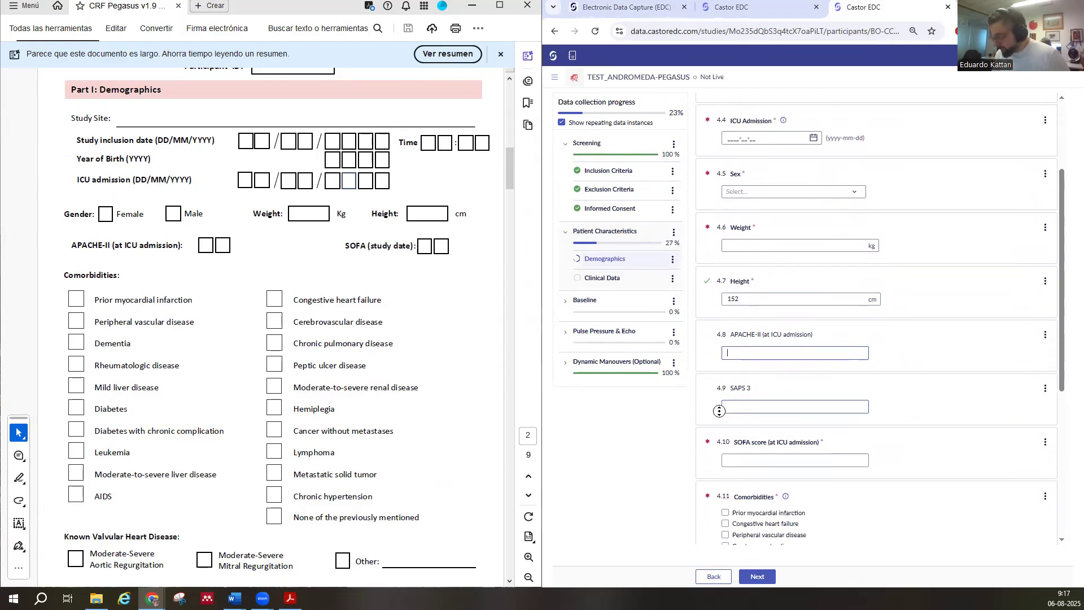
left_click(735, 301)
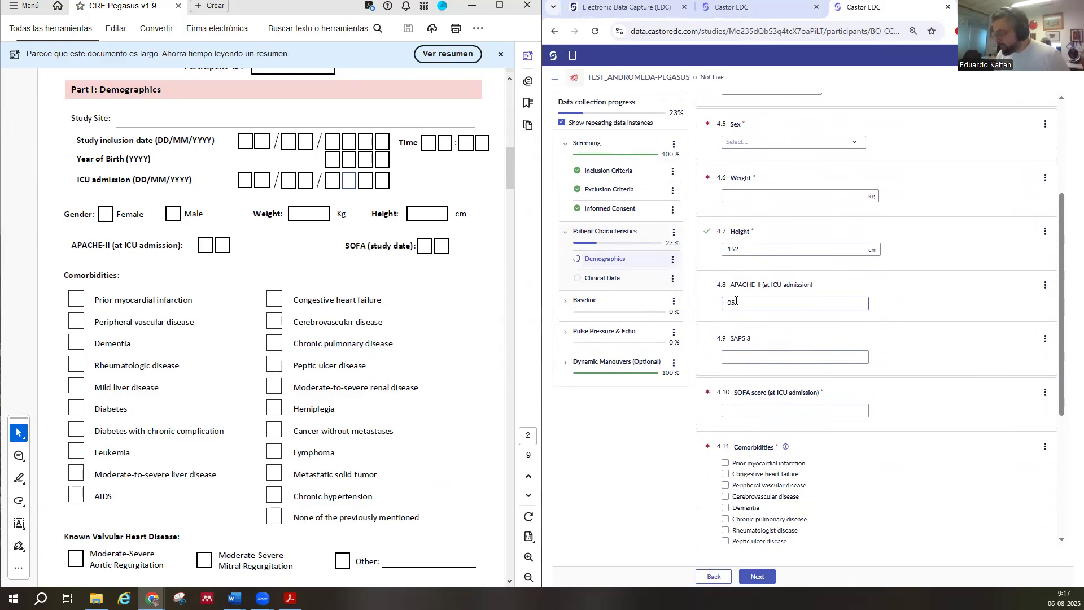
key("Tab")
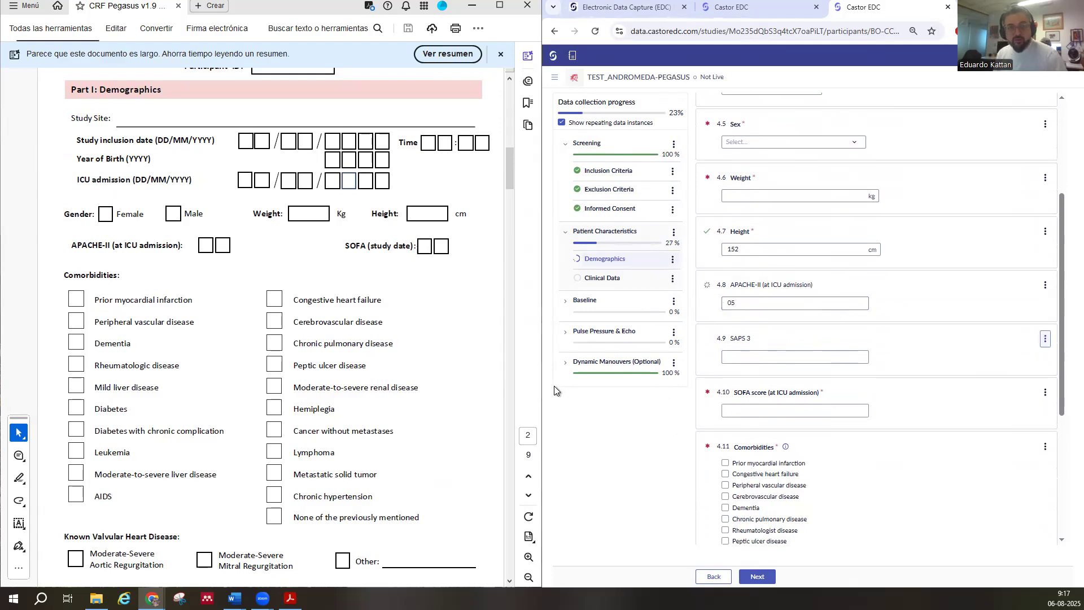
- Compare the comorbidities and known valvular heart disease fields of the Demographics form with those in the CRF document
scroll(770, 321, "down", 3)
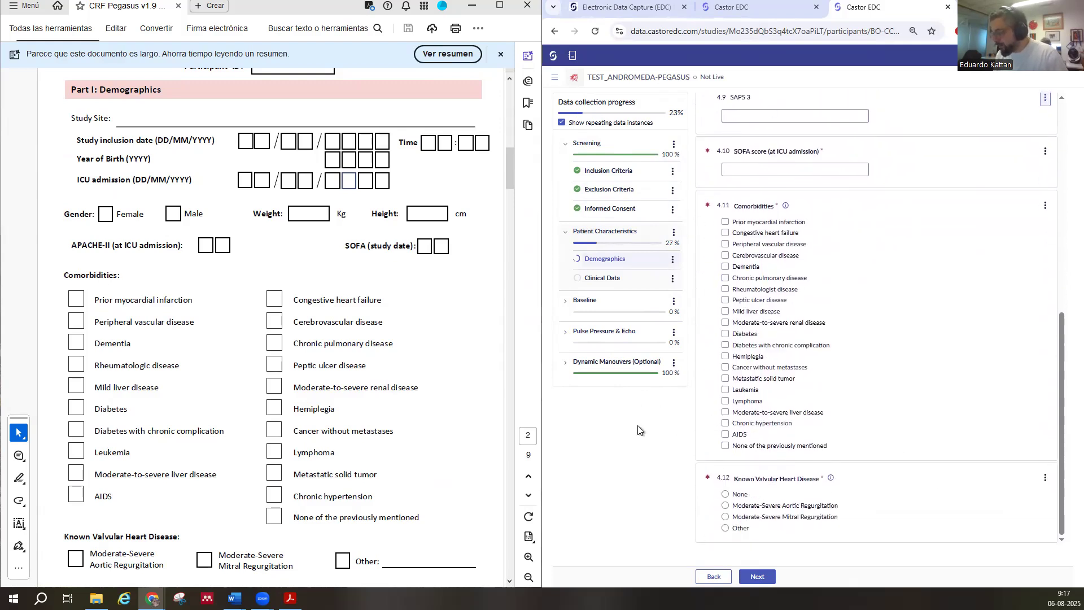
scroll(318, 414, "down", 3)
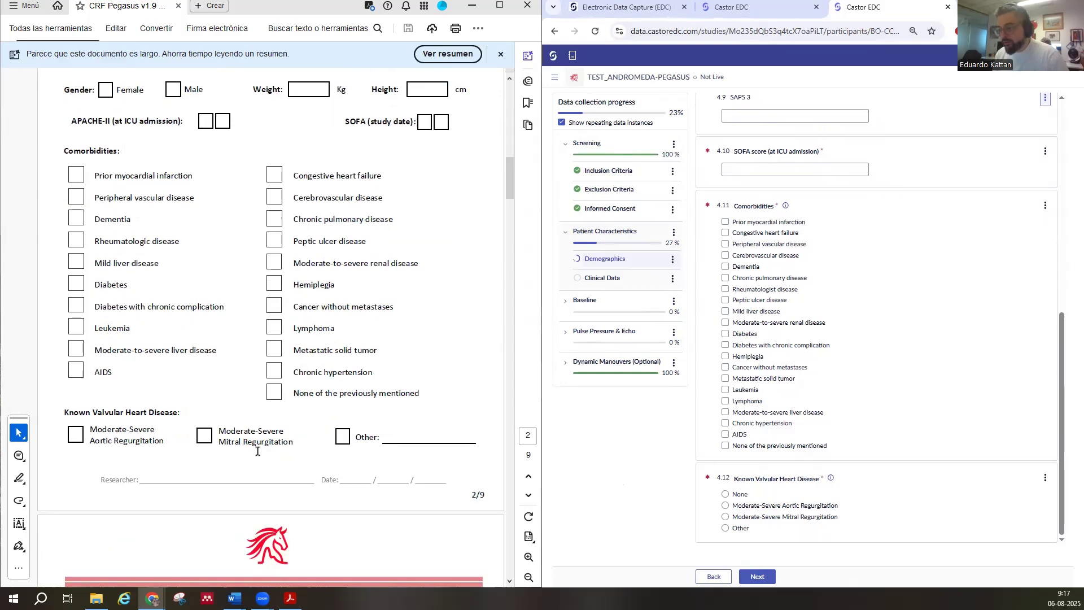
left_click_drag(63, 379, 361, 424)
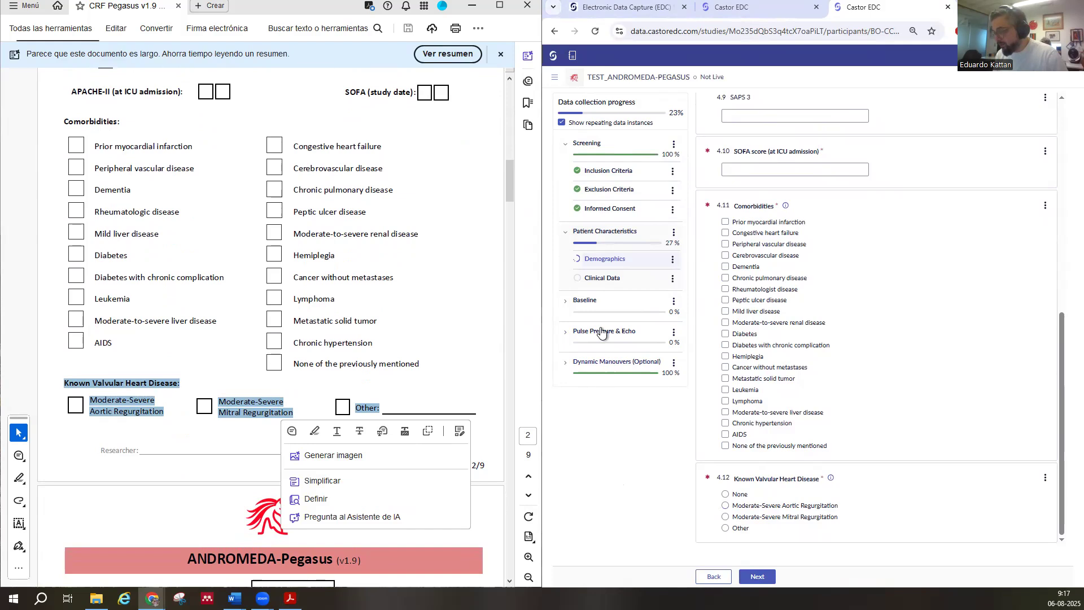
- In the Clinical Data form, set the ICU admission cause to Circulatory failure, its type to Septic Shock, and the surgical status to Non-surgical
left_click(587, 278)
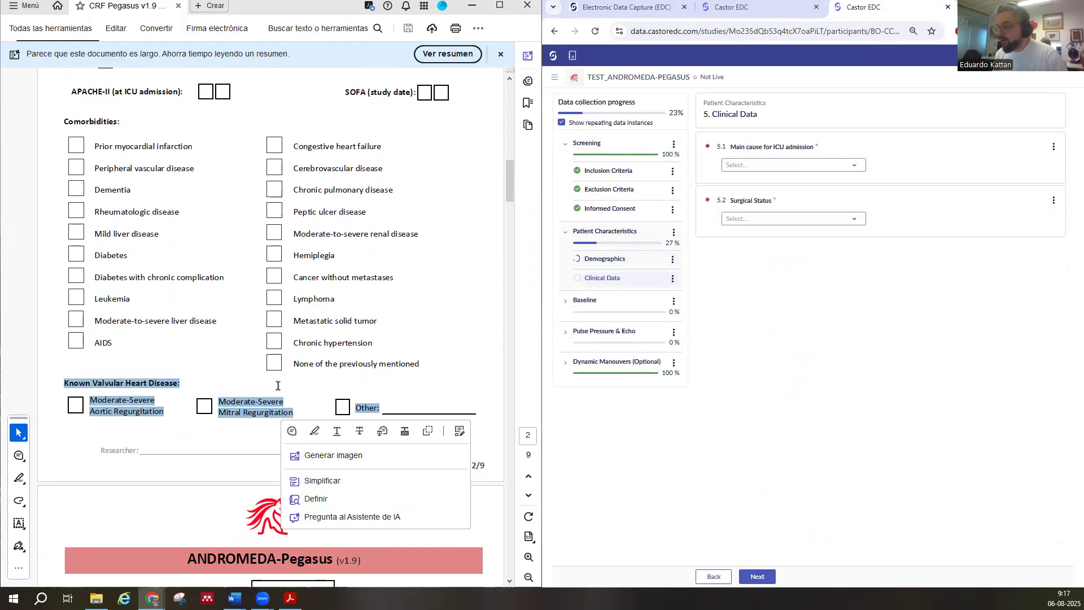
scroll(186, 345, "down", 8)
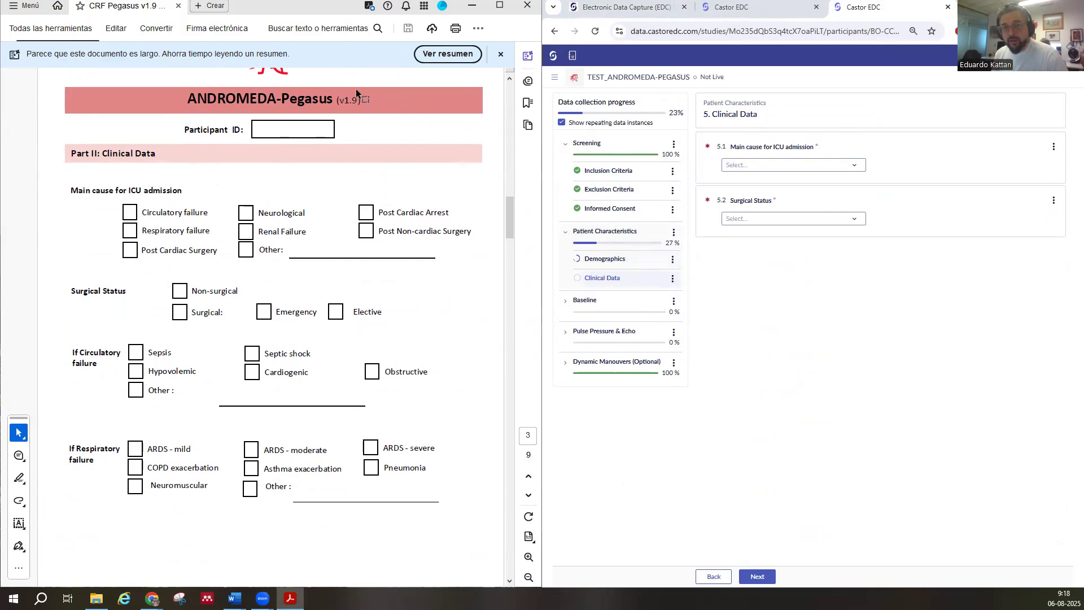
left_click(805, 164)
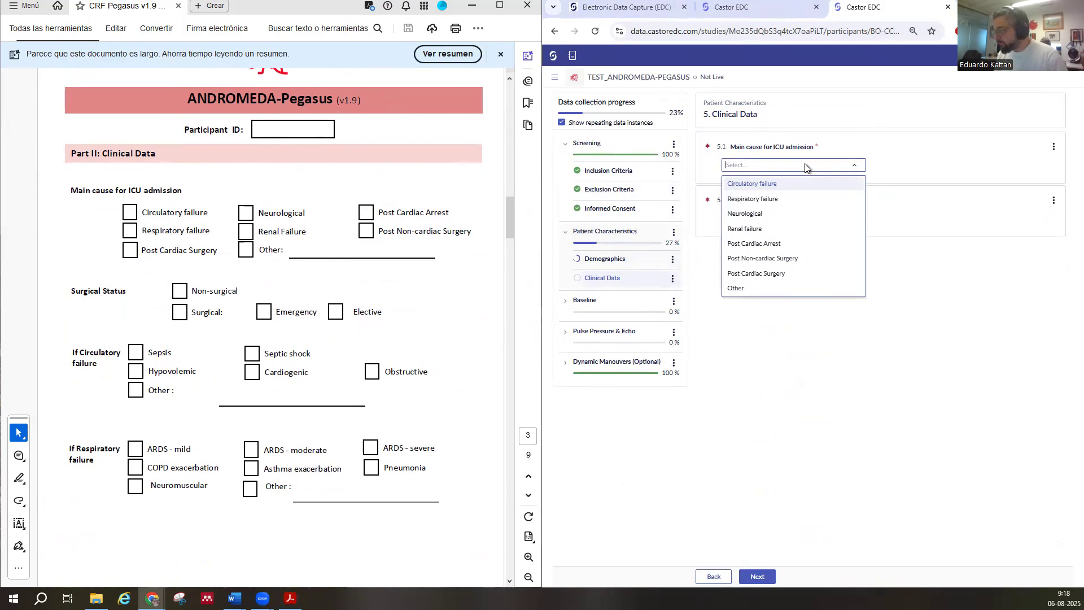
left_click(767, 185)
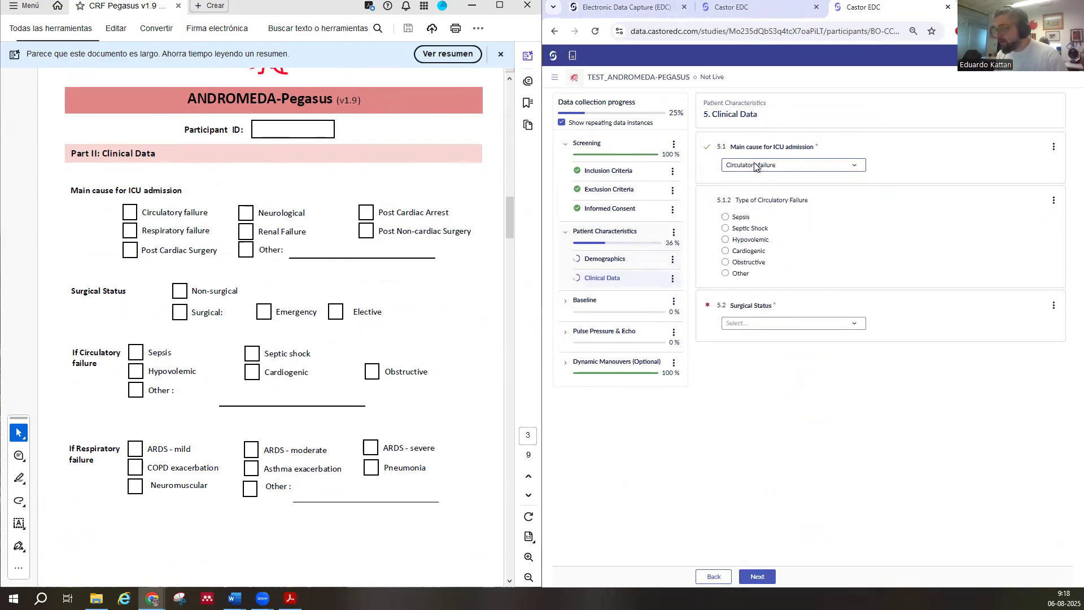
left_click(725, 229)
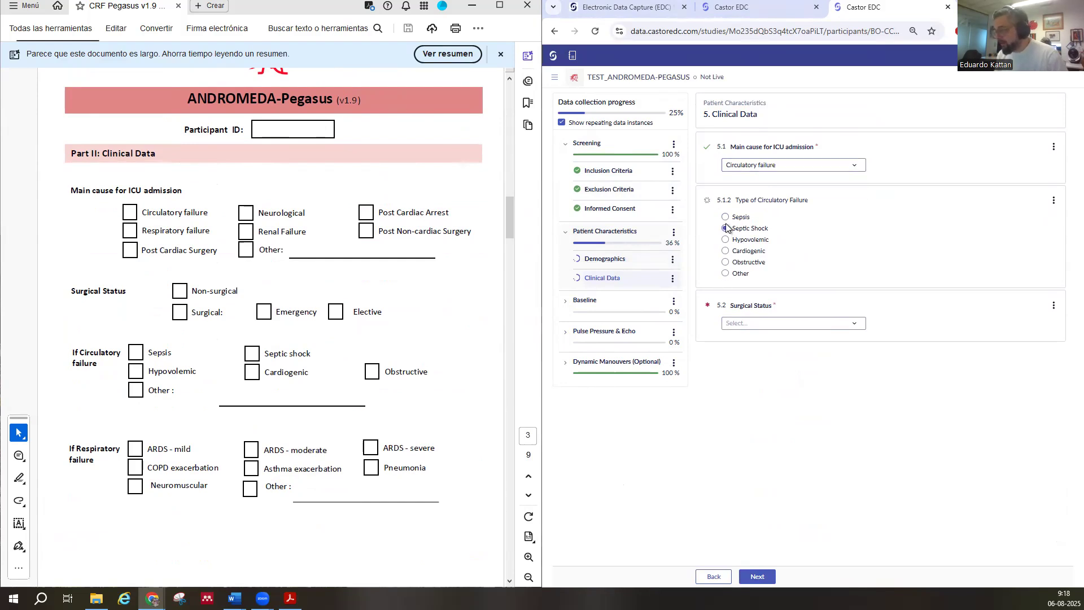
left_click(750, 324)
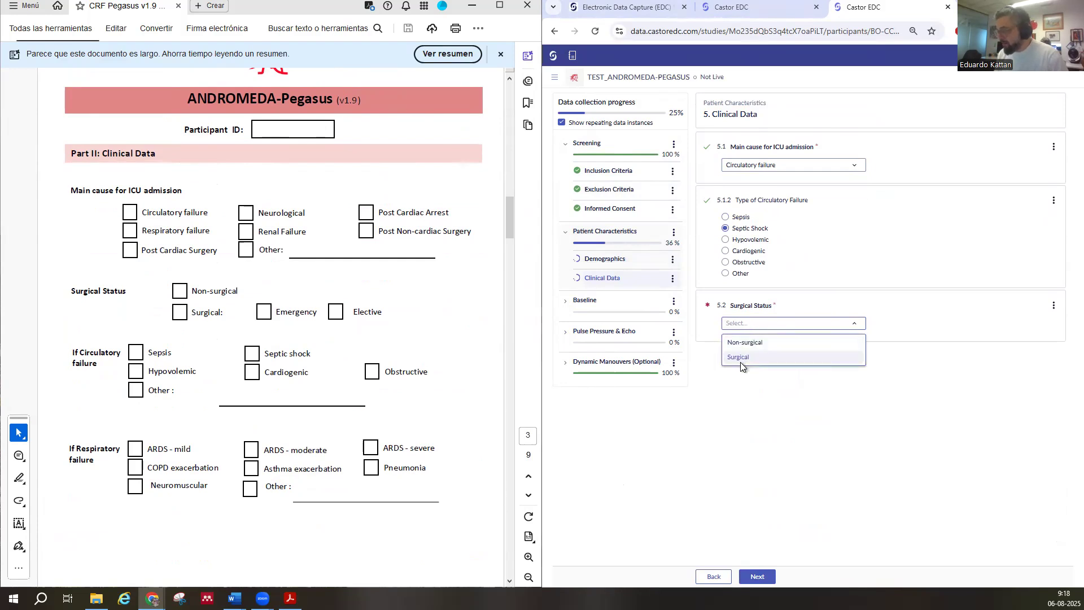
left_click(740, 344)
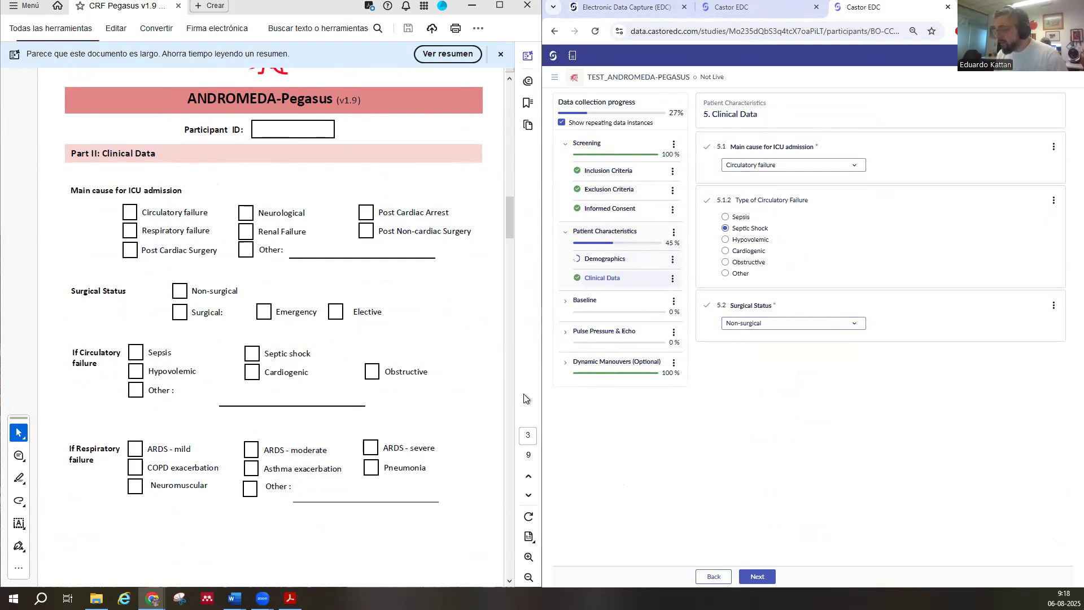
- Show Part III: Life support of the CRF document and open the Baseline section's Life Support form beside it
scroll(251, 385, "down", 2)
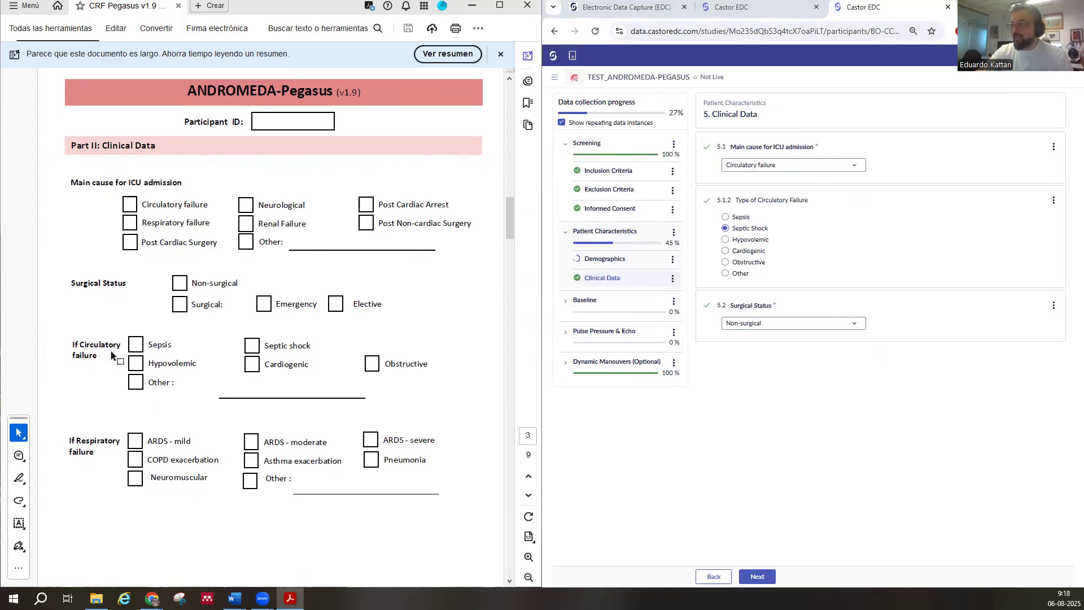
scroll(110, 351, "down", 3)
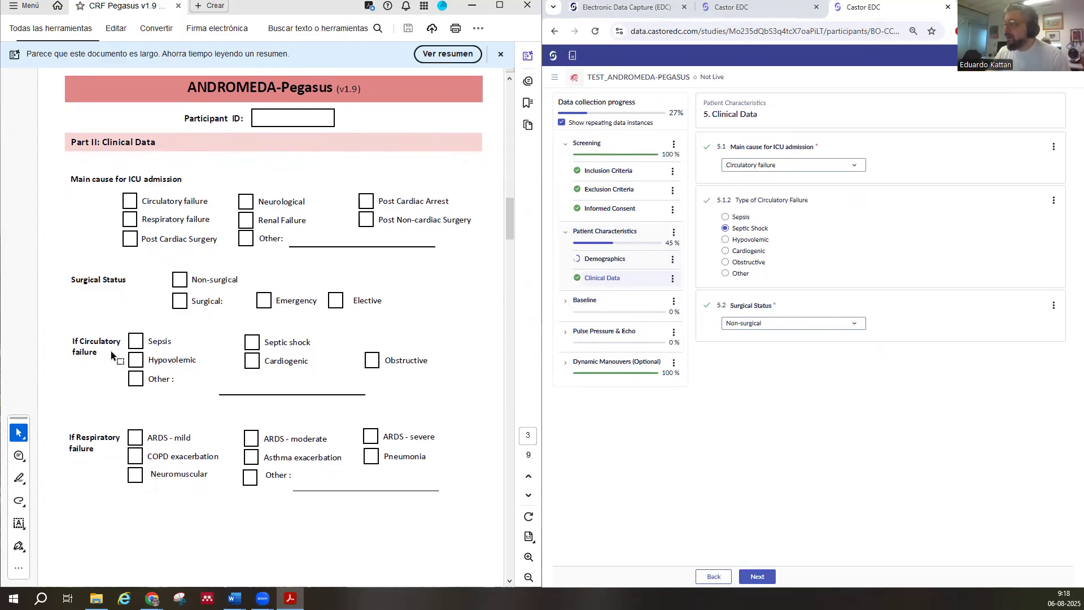
scroll(299, 398, "down", 10)
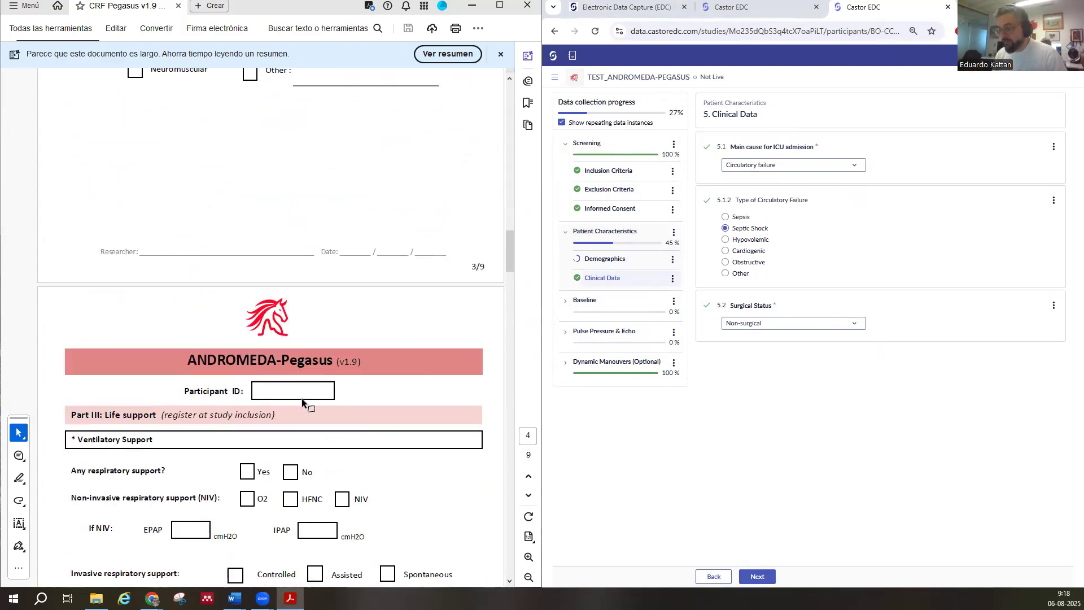
left_click(594, 306)
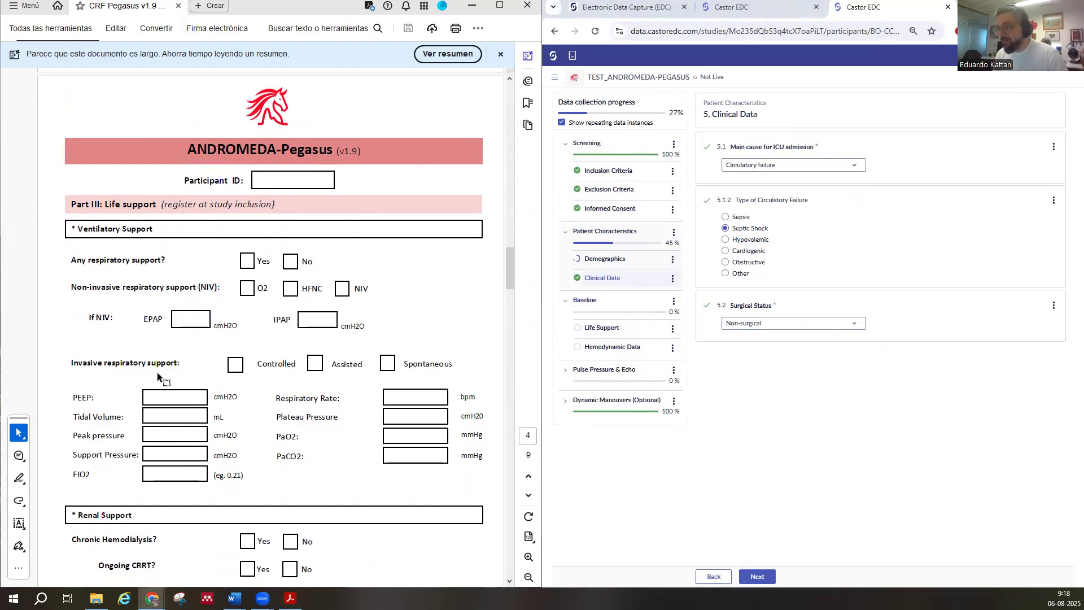
left_click_drag(70, 203, 157, 204)
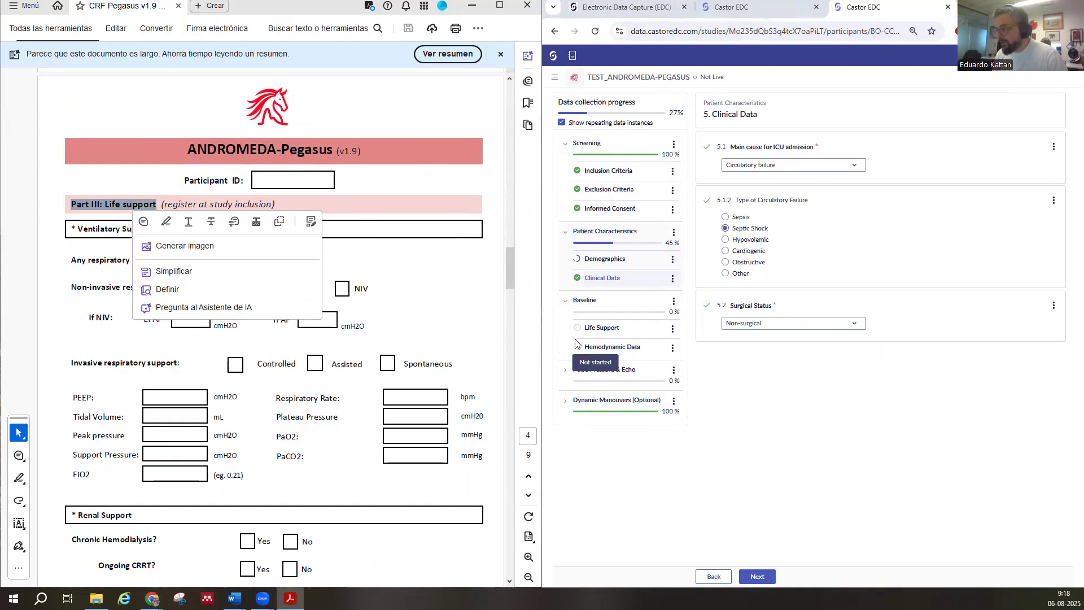
left_click(591, 333)
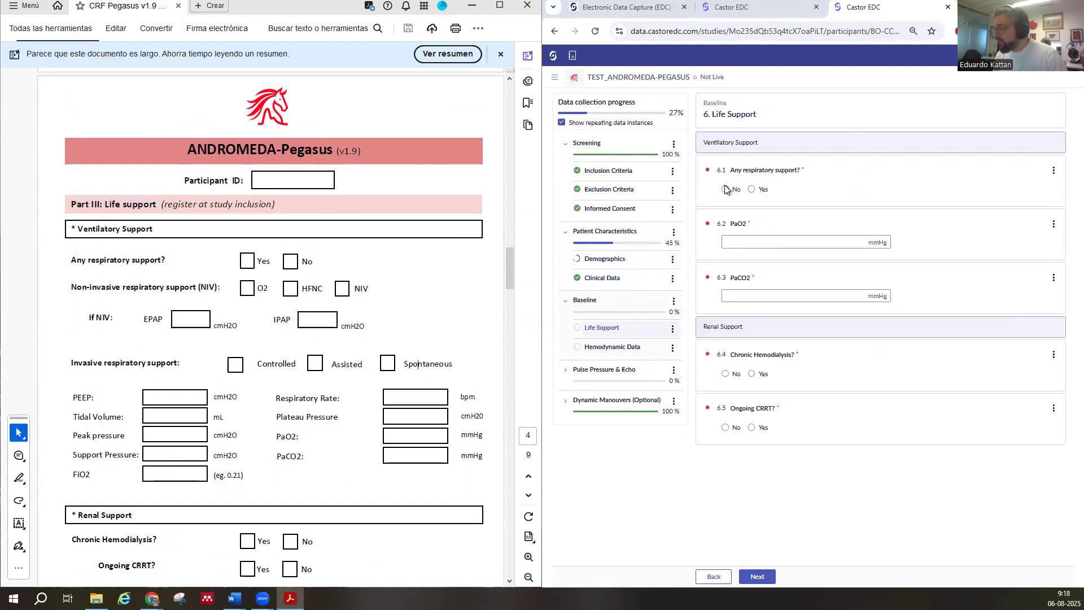
- Answer Yes to any respiratory support and choose Non-Invasive Ventilation as the type of respiratory support
left_click(725, 189)
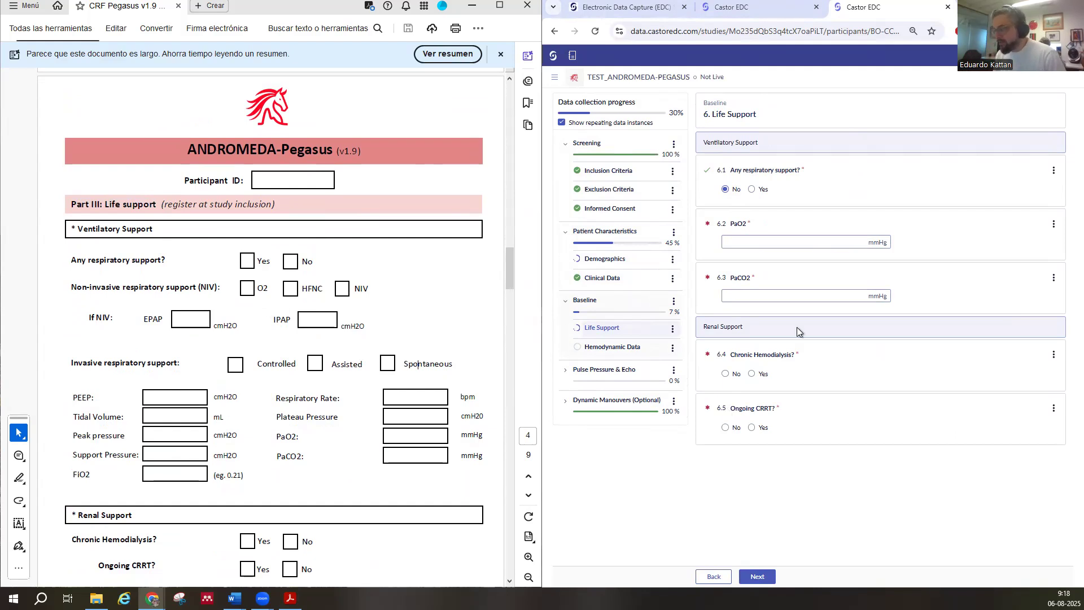
left_click(346, 363)
scroll(346, 363, "down", 1)
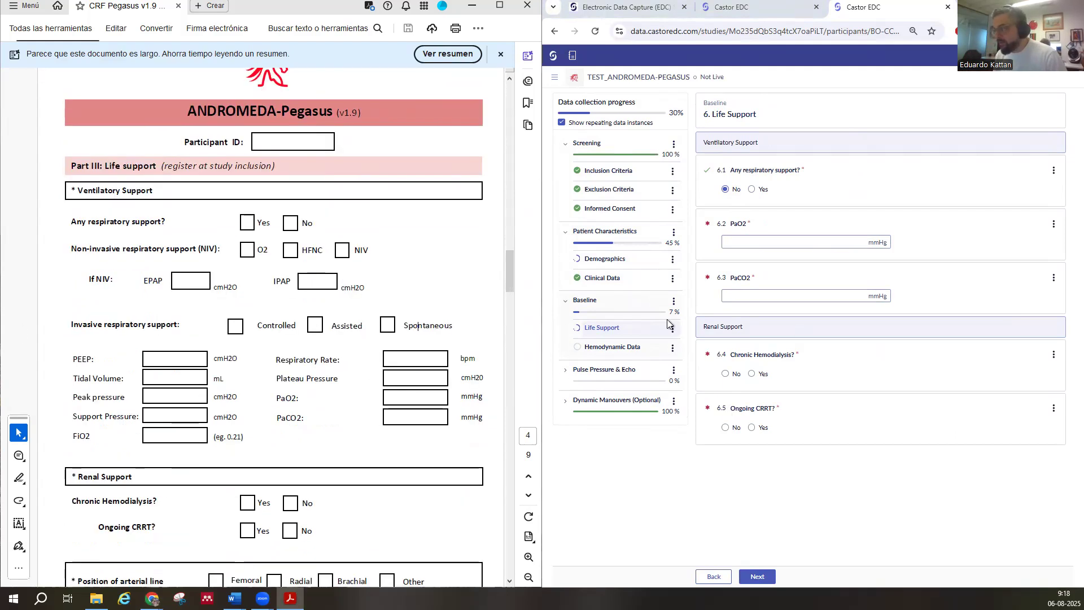
left_click(751, 191)
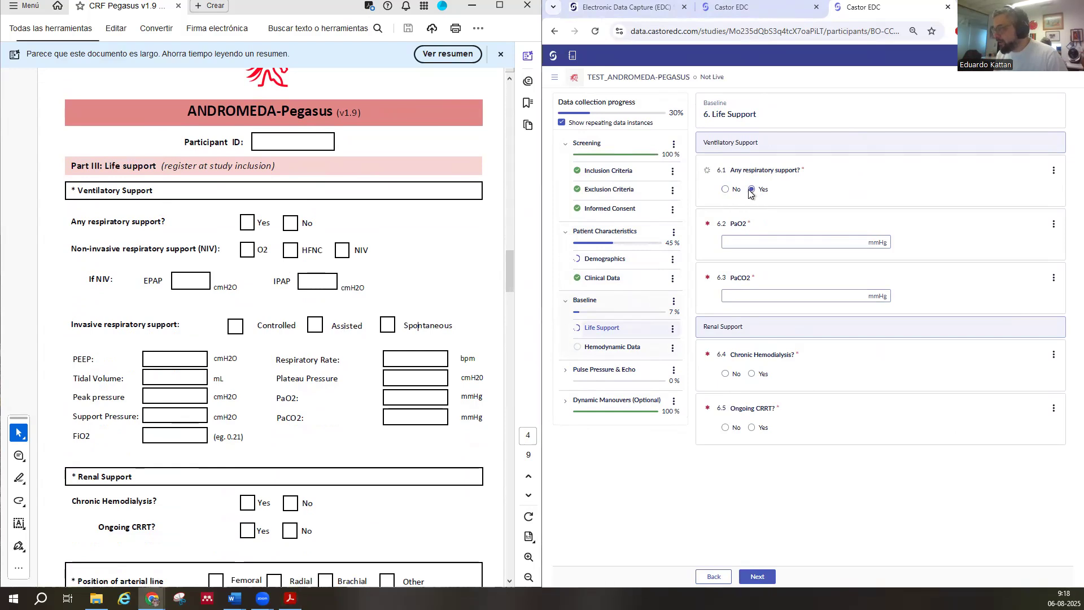
left_click(751, 243)
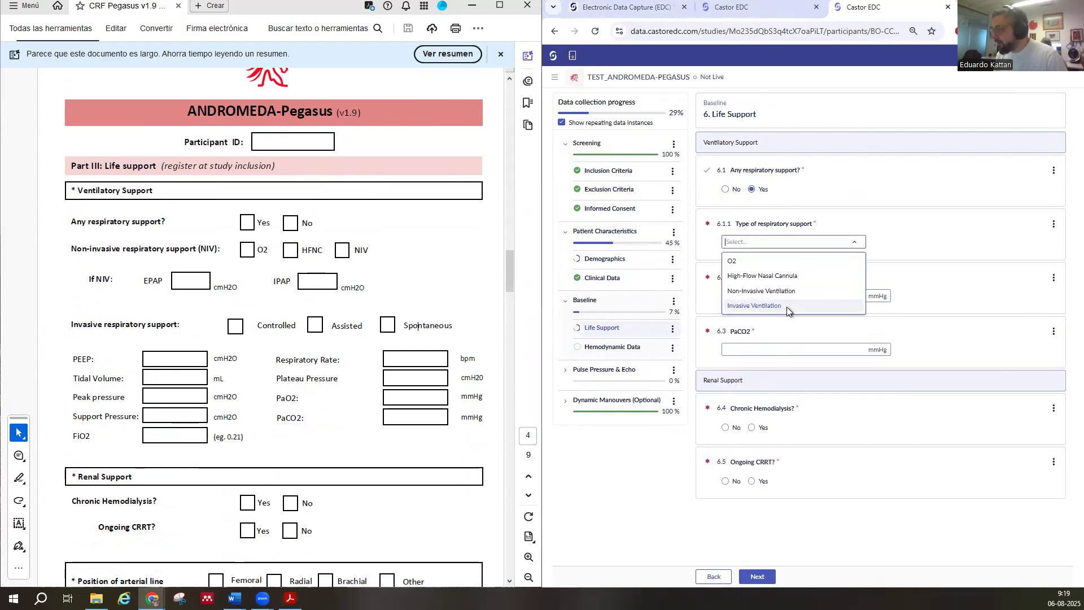
left_click(741, 291)
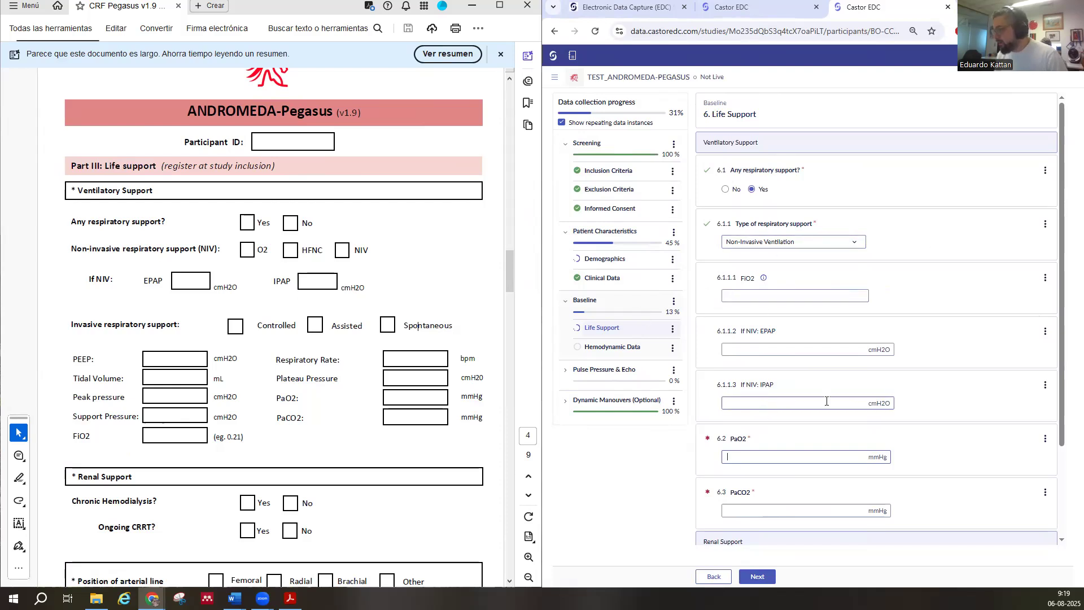
scroll(762, 400, "down", 1)
scroll(761, 399, "down", 1)
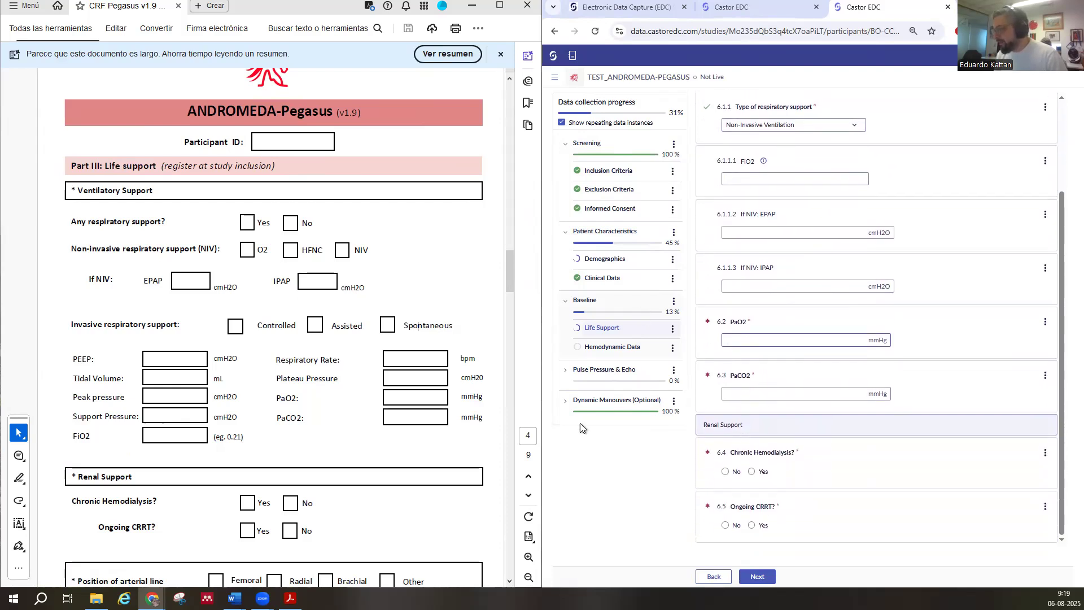
- Open the Hemodynamic Data form and set the position of the arterial line to Femoral - Left
left_click(596, 350)
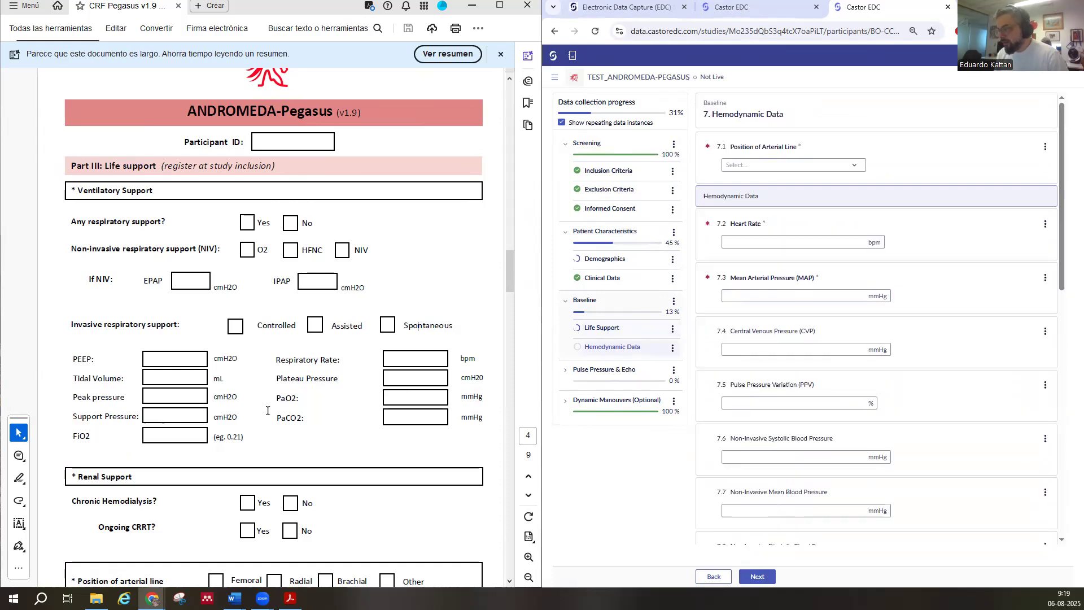
scroll(366, 316, "down", 4)
scroll(289, 368, "down", 2)
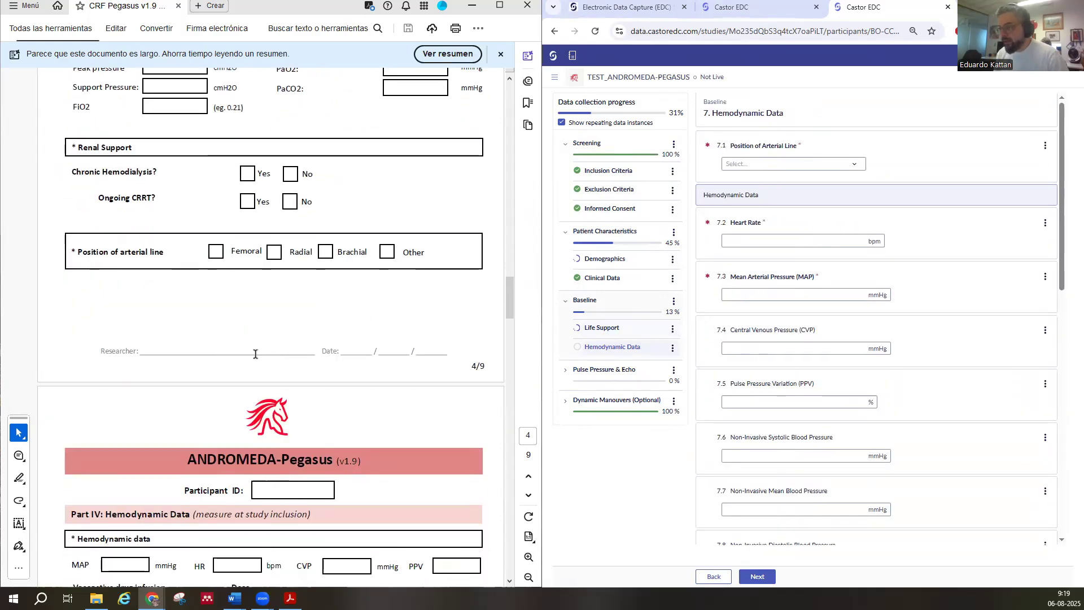
scroll(377, 316, "up", 1)
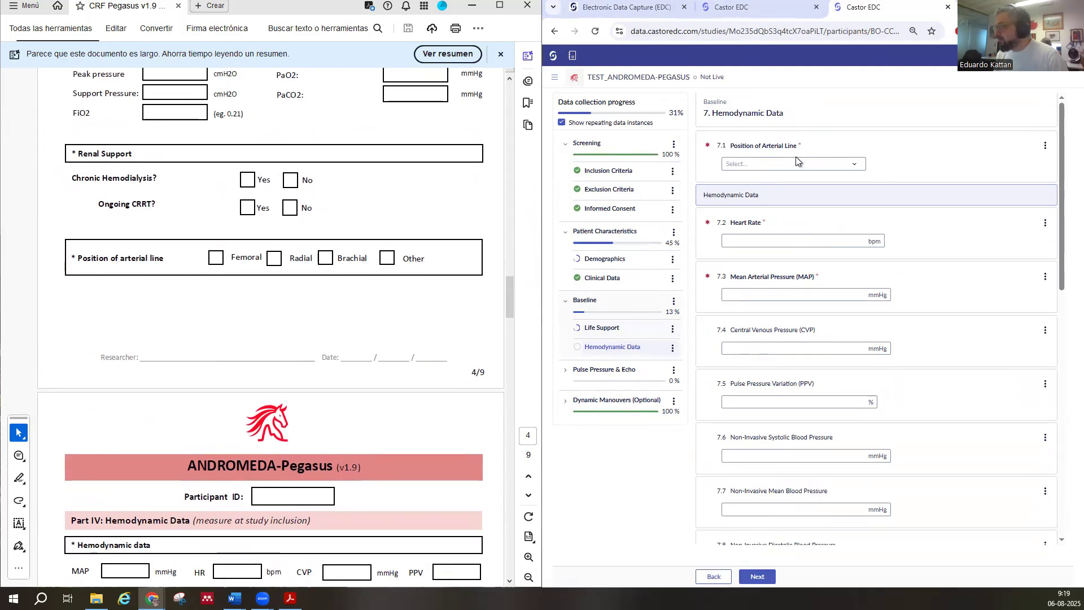
left_click(778, 163)
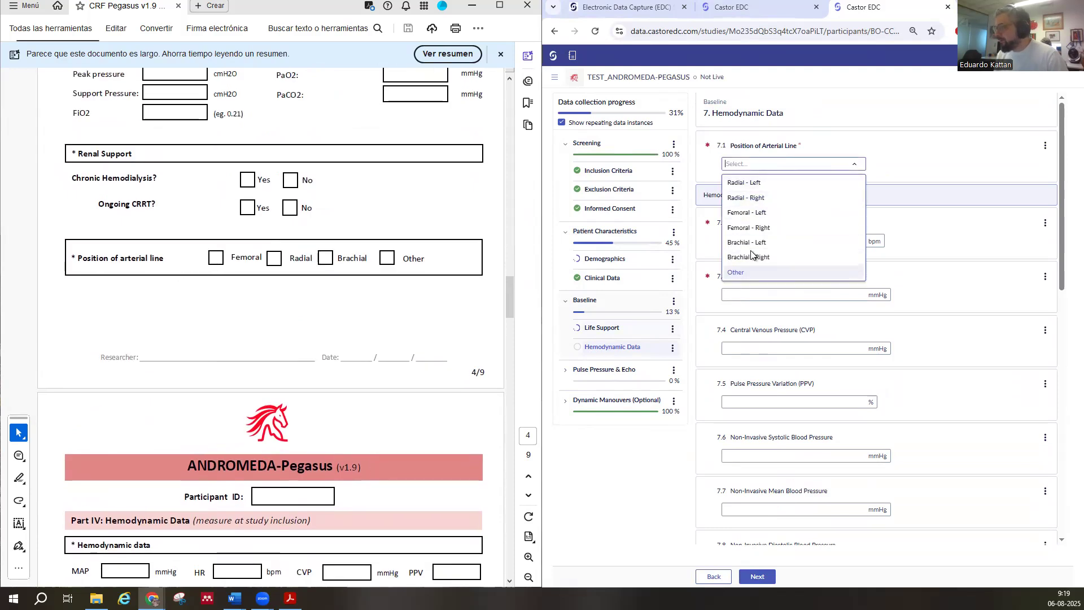
left_click(738, 212)
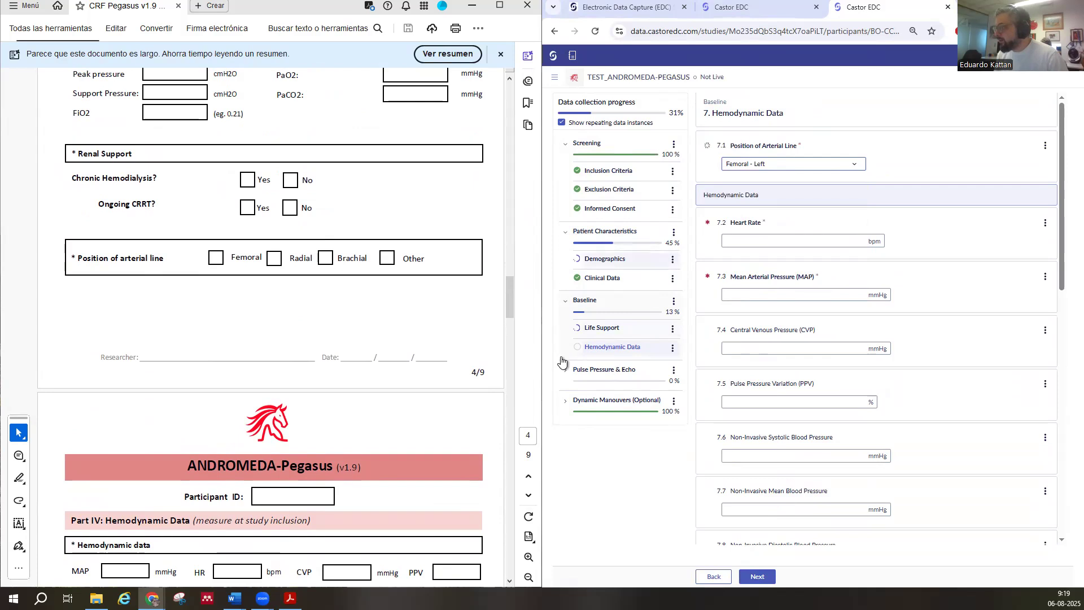
- Enter a heart rate of 86 bpm, a mean arterial pressure of 122 mmHg and a central venous pressure of 04 mmHg
scroll(307, 369, "down", 4)
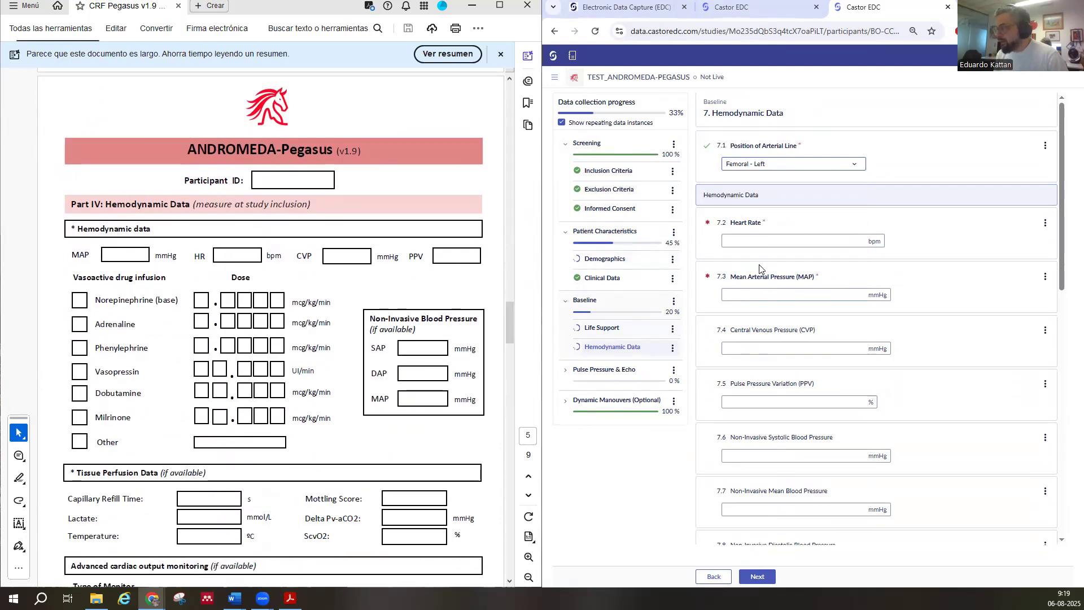
left_click(782, 241)
type("86")
key("Tab")
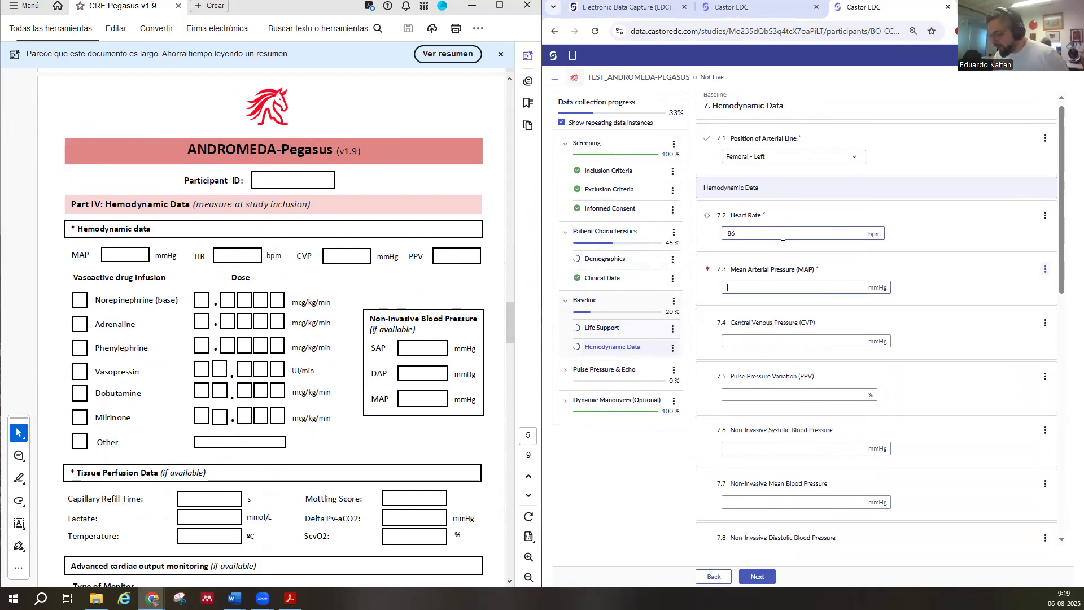
key("Tab")
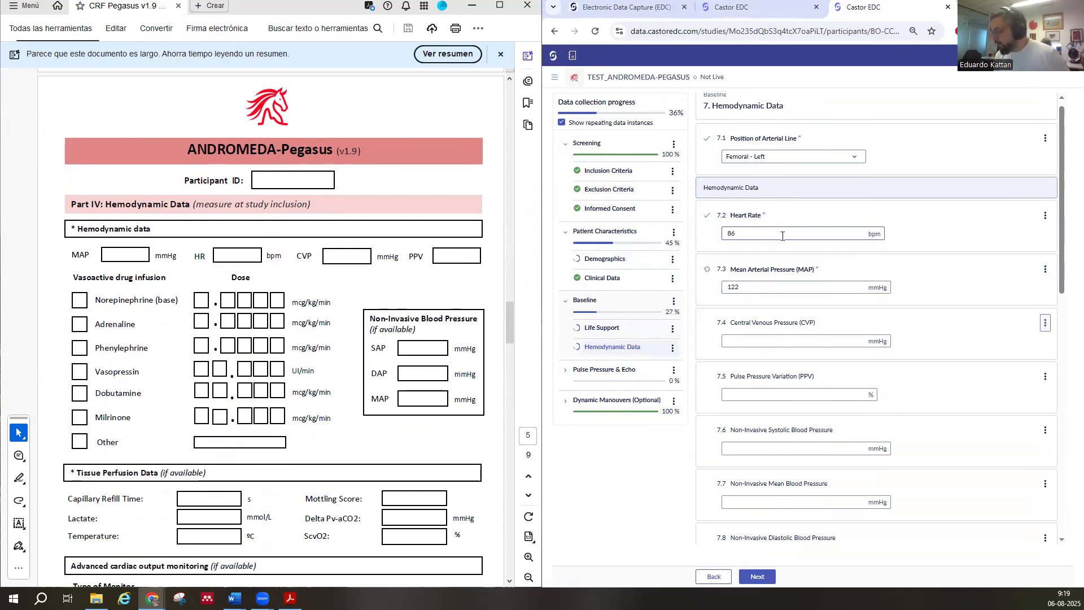
type("04")
key("Tab")
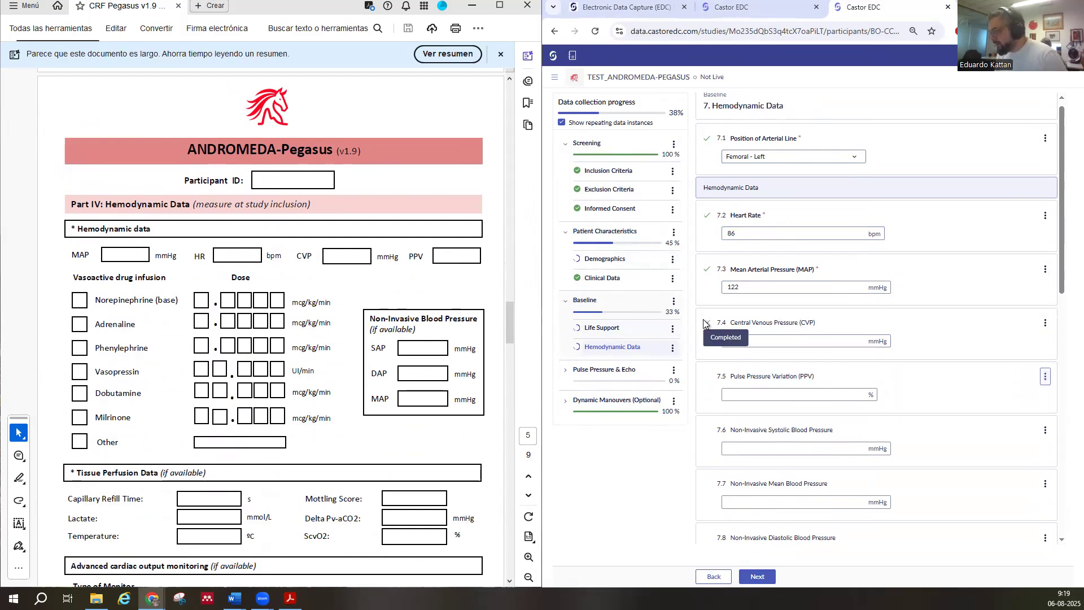
- Set the pulse pressure variation (PPV) to 10 %
scroll(758, 425, "down", 1)
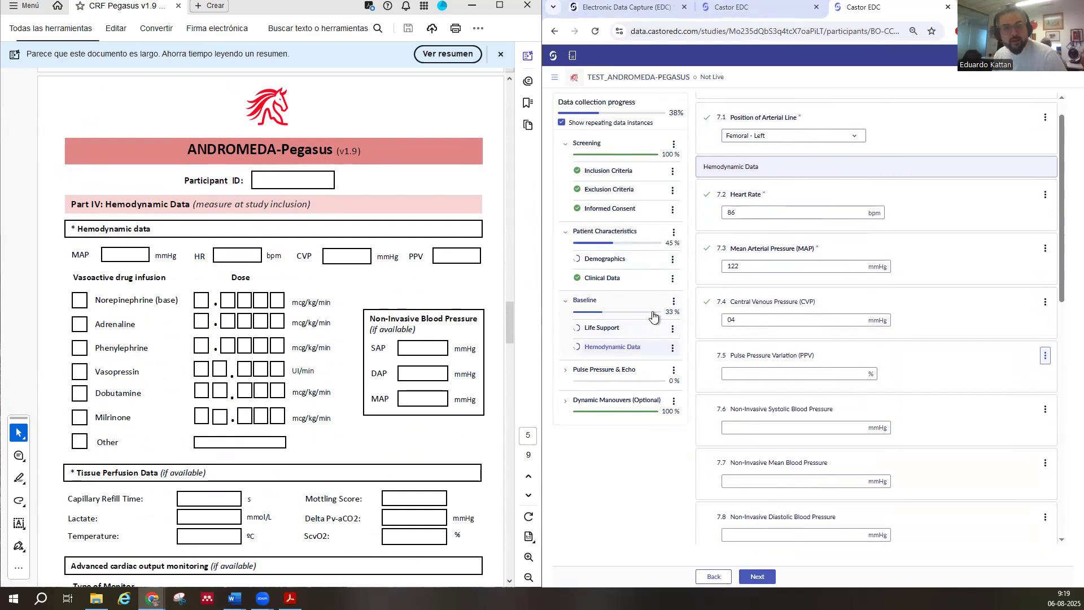
scroll(722, 324, "down", 1)
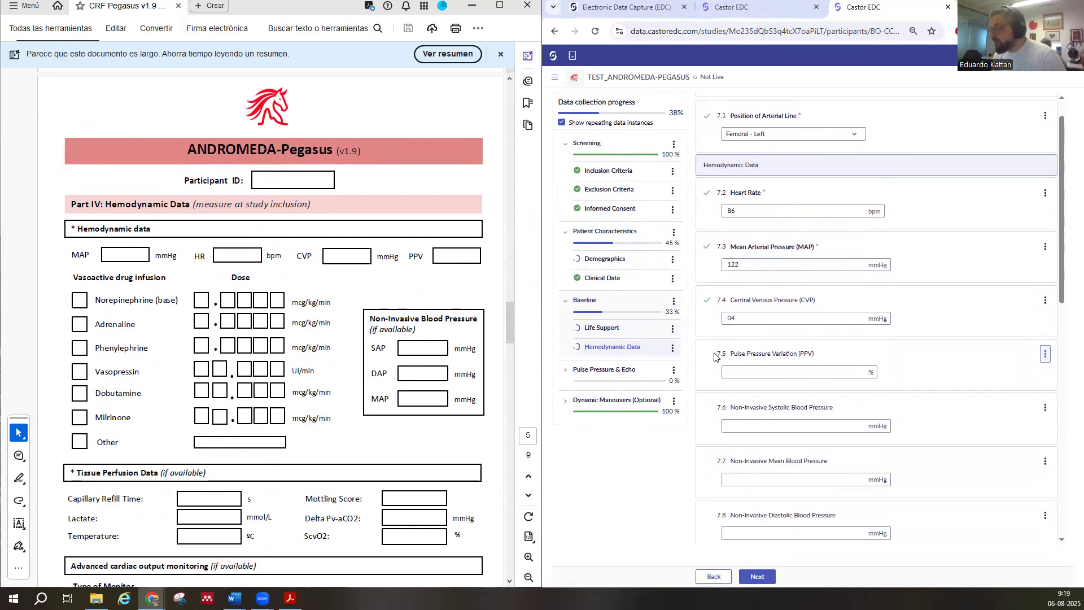
left_click(739, 349)
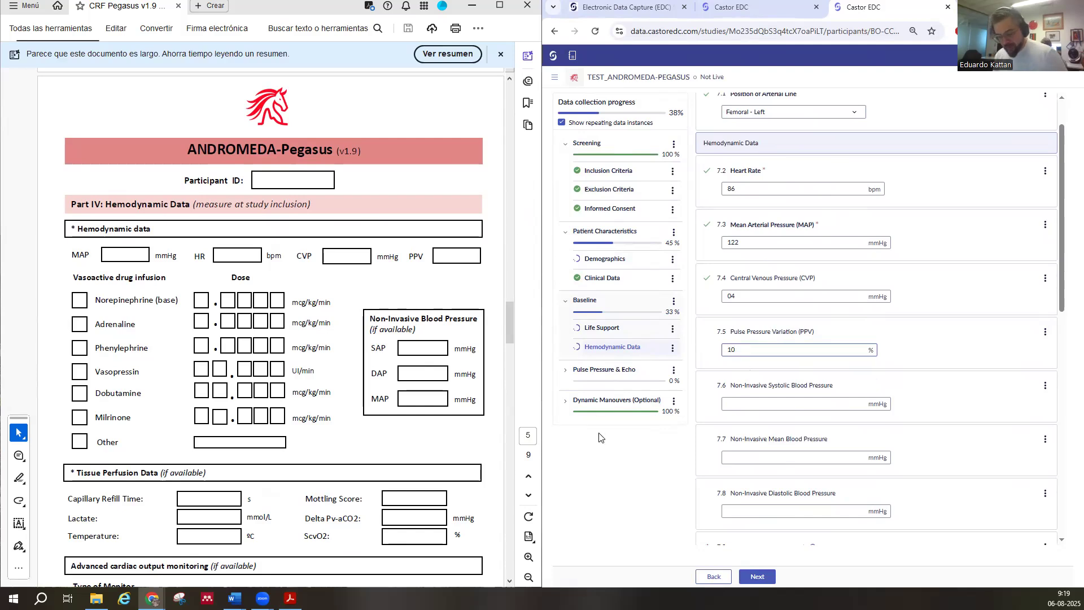
key("Tab")
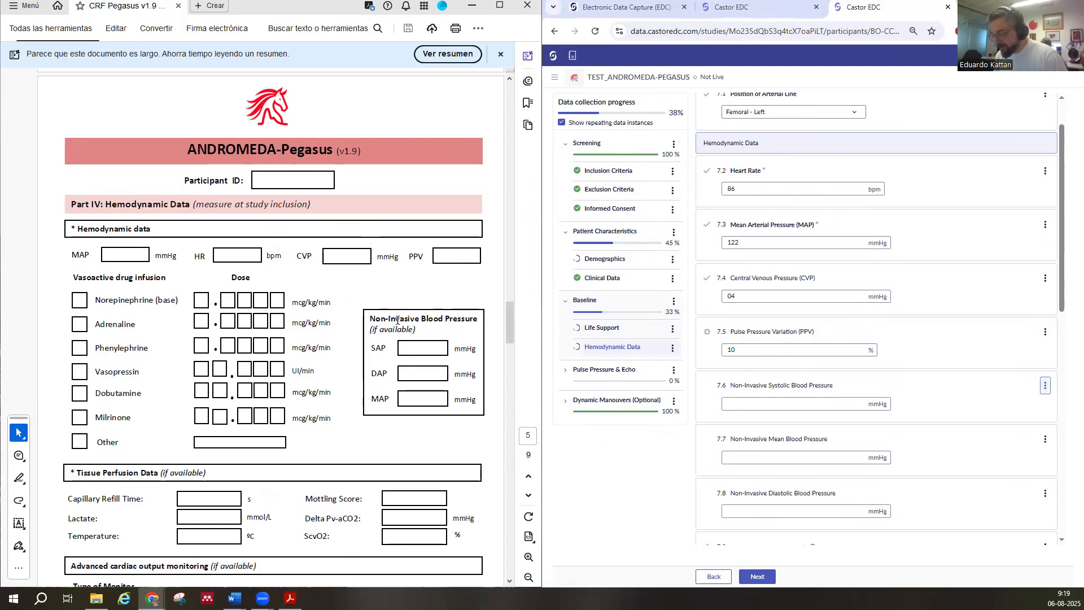
- Select Norepinephrine as the vasoactive drug infusion and enter a norepinephrine dose of 0.12 mcg/kg/min
left_click_drag(370, 318, 452, 411)
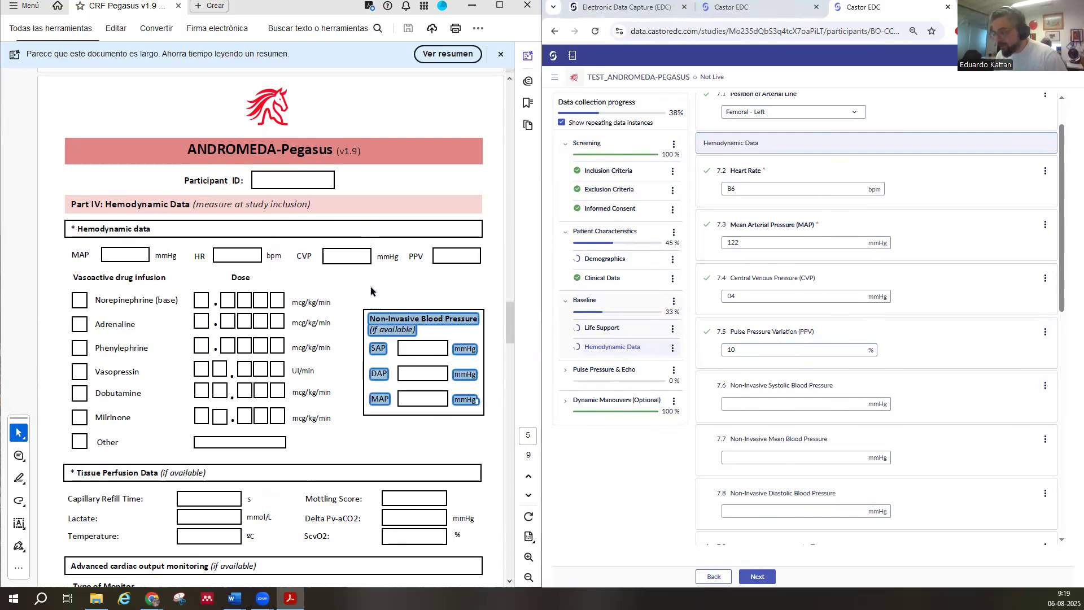
left_click(767, 403)
scroll(753, 422, "down", 1)
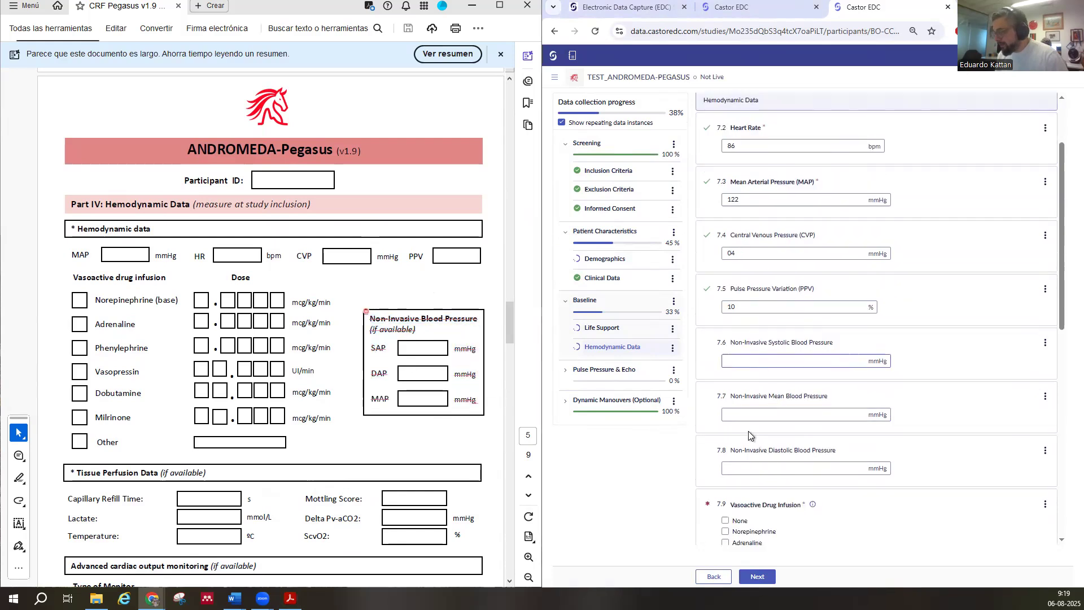
scroll(754, 429, "down", 1)
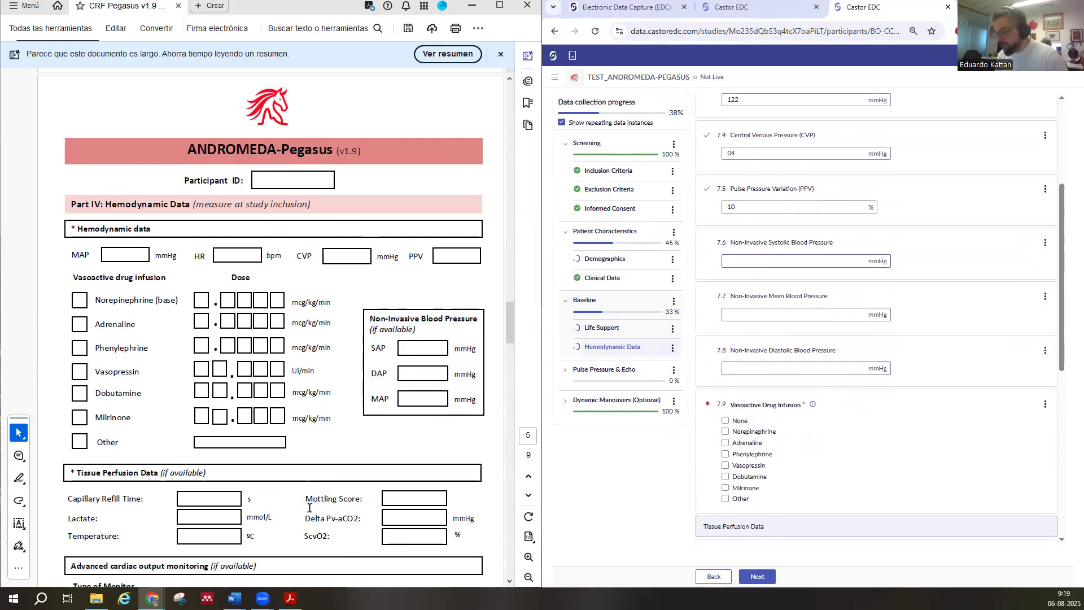
scroll(277, 491, "down", 3)
scroll(738, 471, "down", 2)
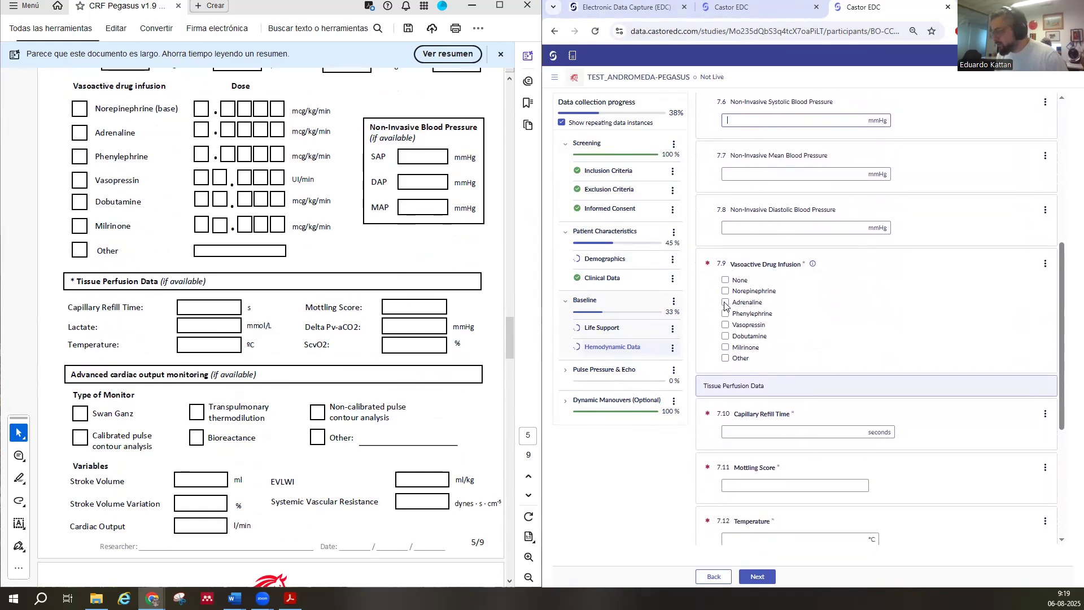
left_click(727, 291)
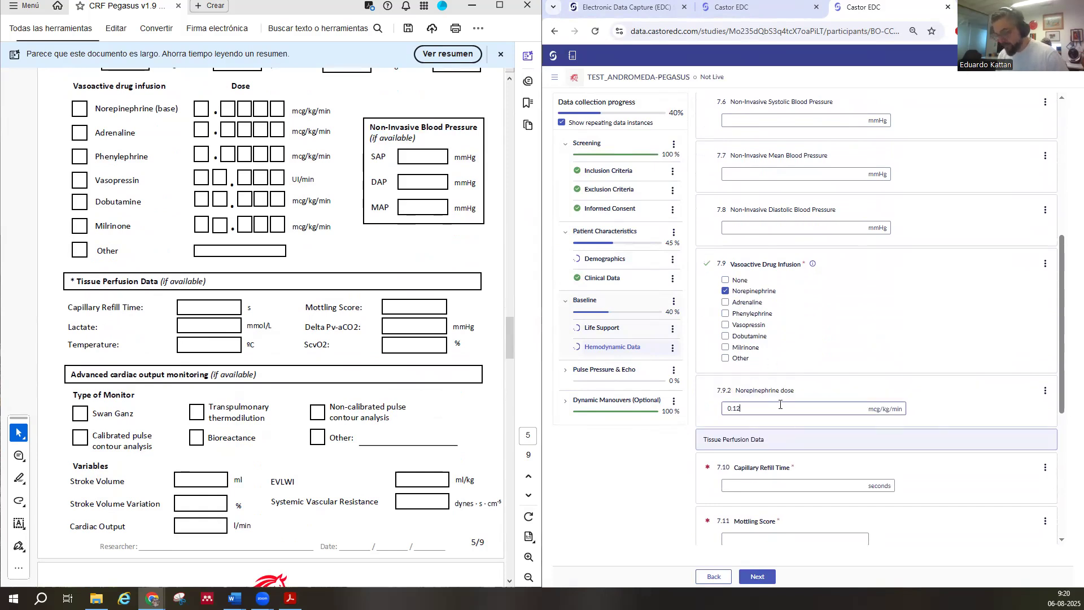
key("Tab")
- Set the type of cardiac output monitoring to None, leaving the Tissue Perfusion Data fields empty
scroll(764, 442, "down", 1)
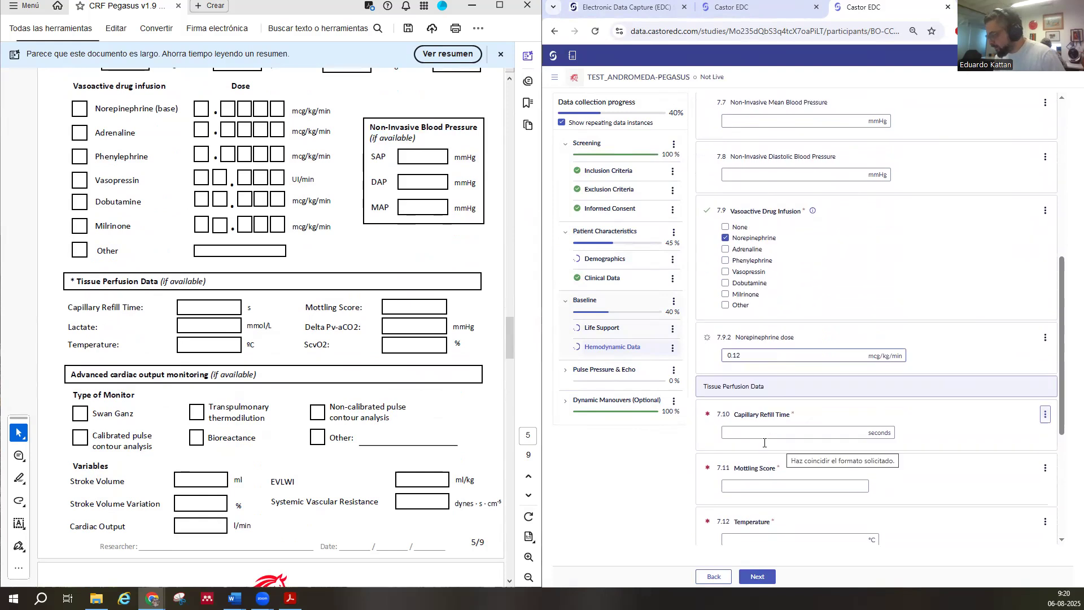
scroll(764, 443, "down", 1)
left_click(750, 400)
scroll(728, 441, "down", 2)
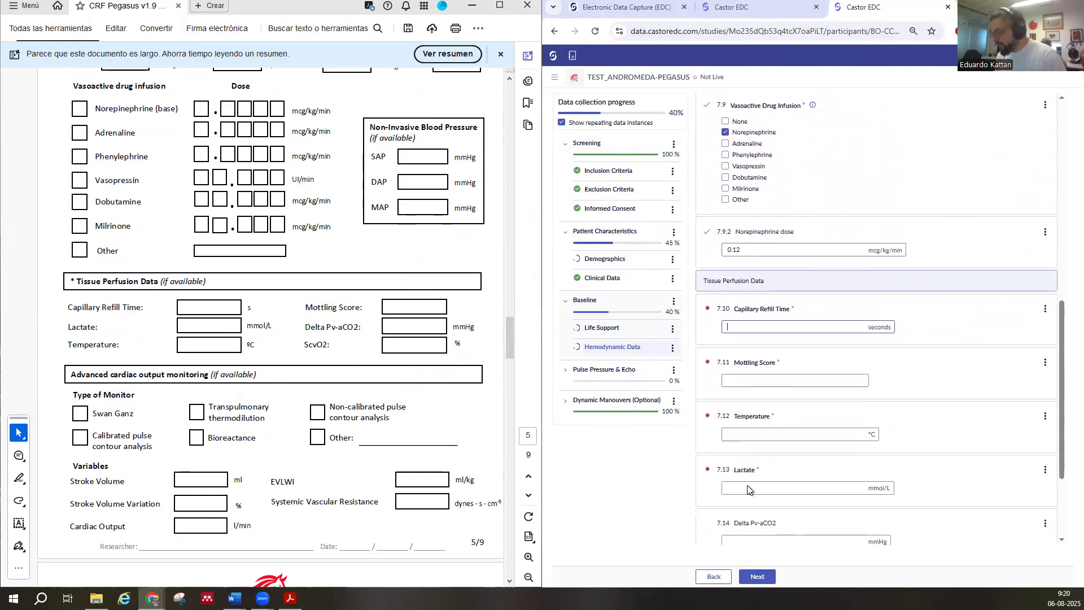
scroll(748, 488, "down", 2)
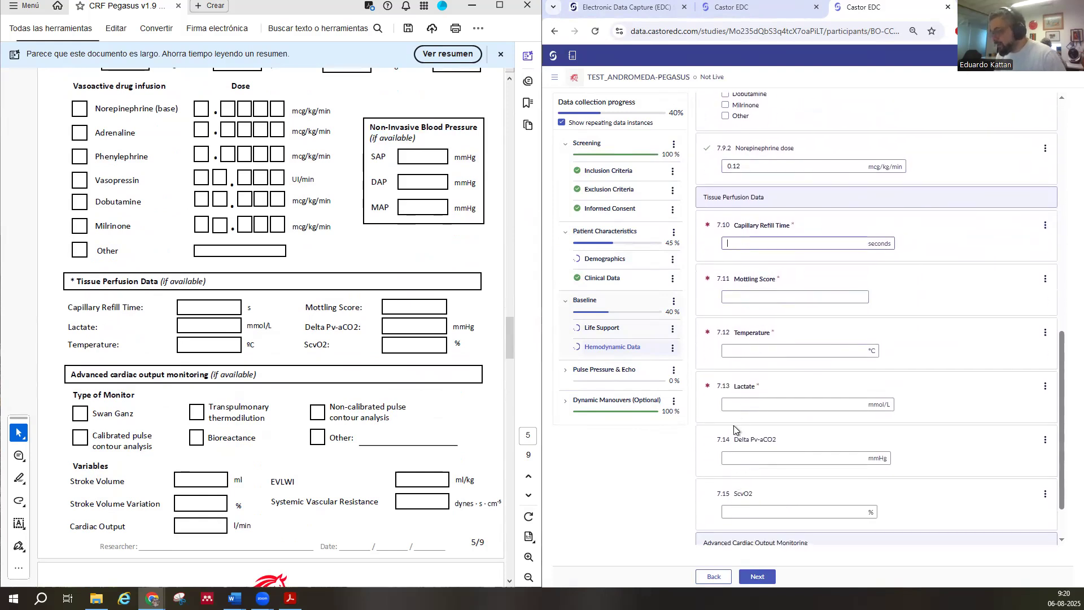
scroll(711, 539, "down", 2)
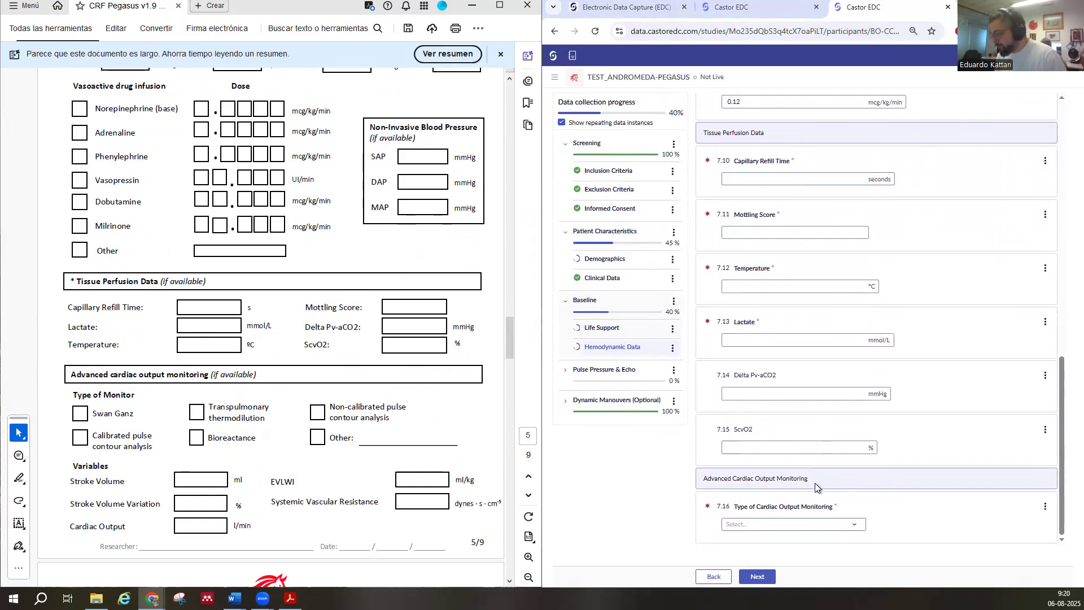
scroll(219, 478, "down", 3)
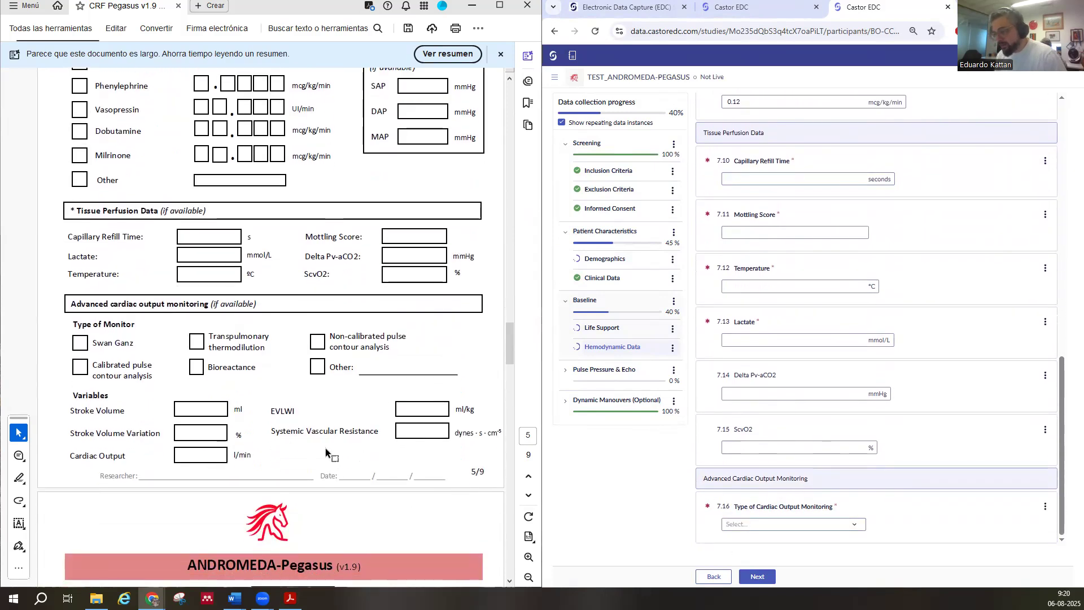
left_click(782, 520)
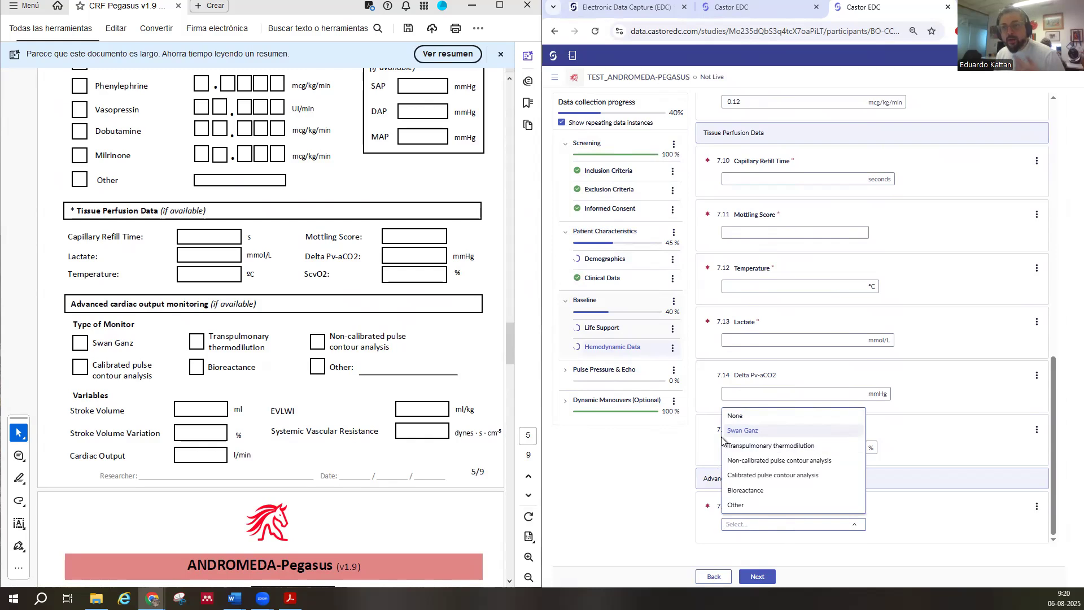
key("Up")
key("Up")
key("Up")
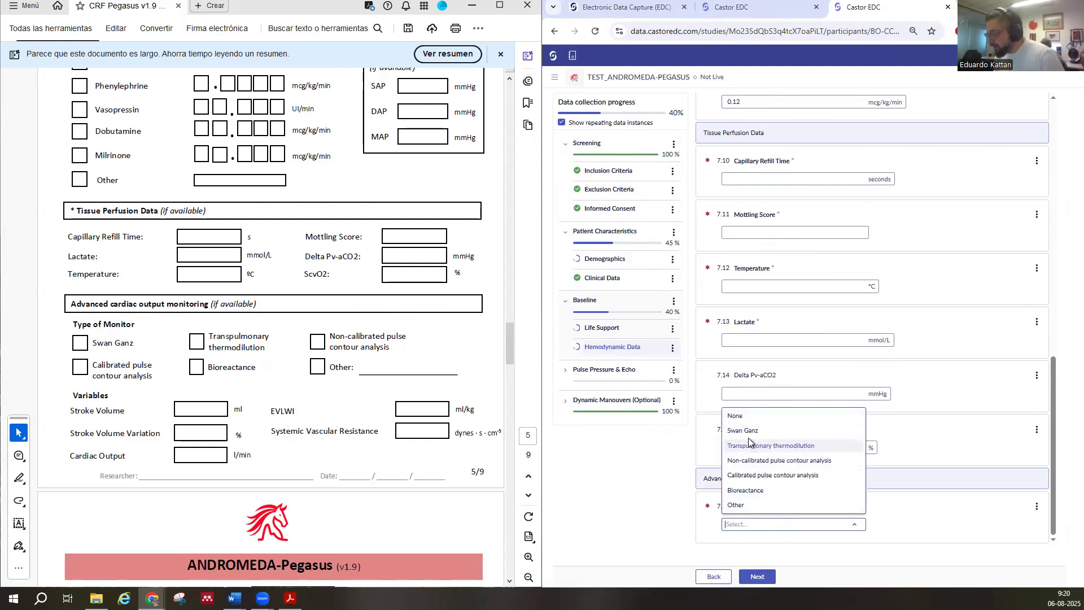
left_click(743, 419)
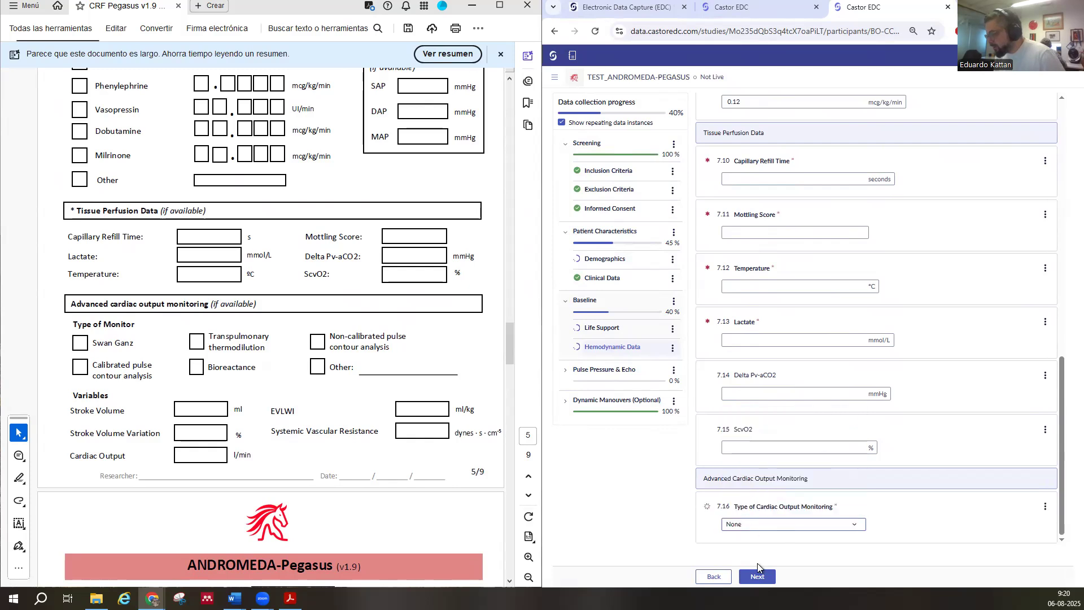
- Open the Pulse Pressure Data form and bring the CRF document to Part V, Pulse Pressure Data
left_click(585, 374)
left_click(600, 397)
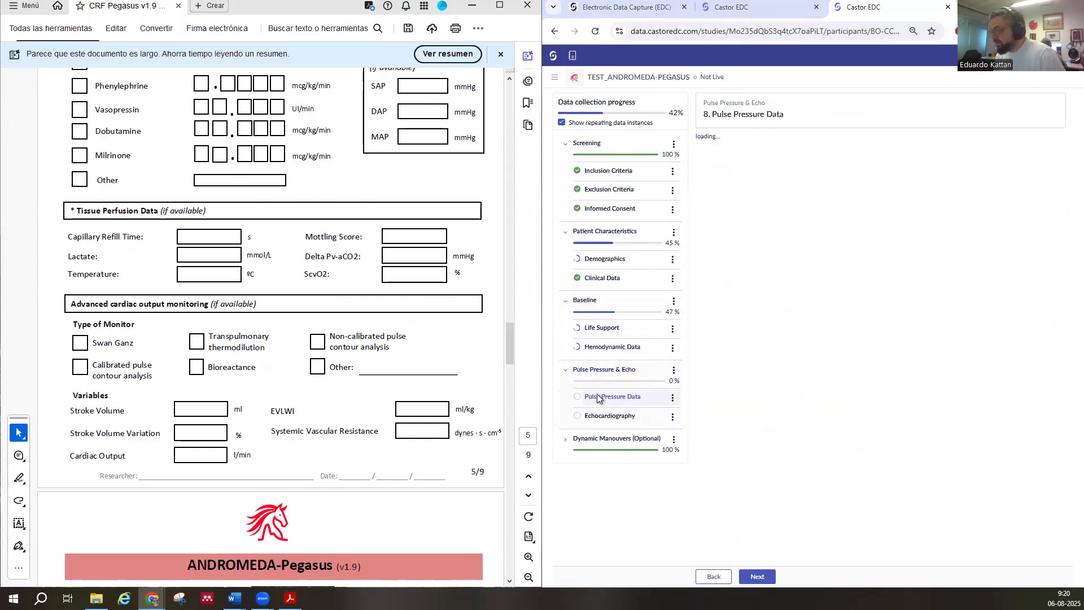
scroll(199, 370, "down", 8)
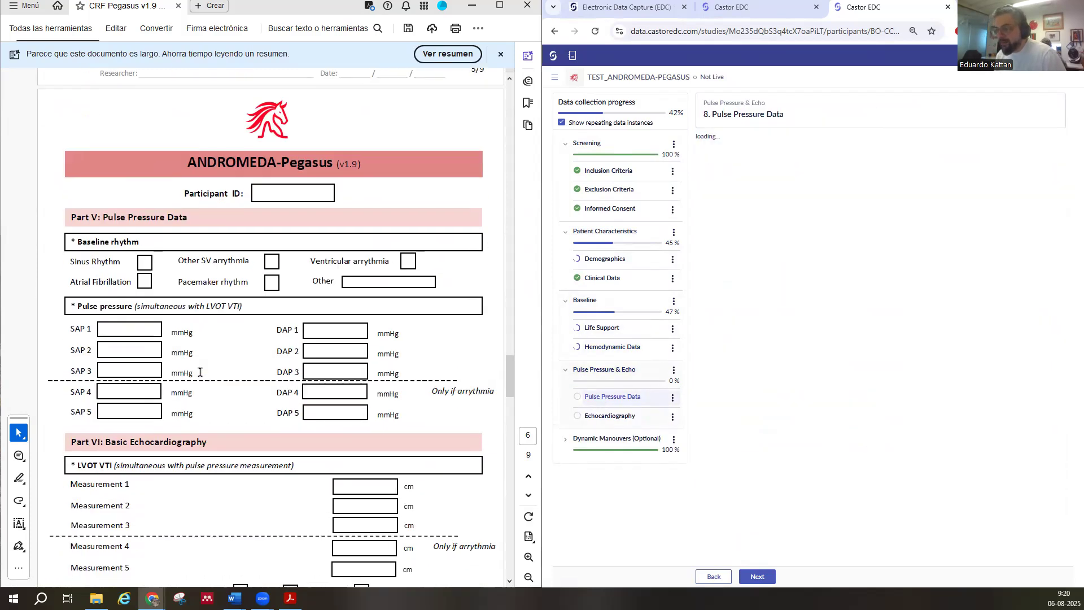
scroll(171, 392, "down", 2)
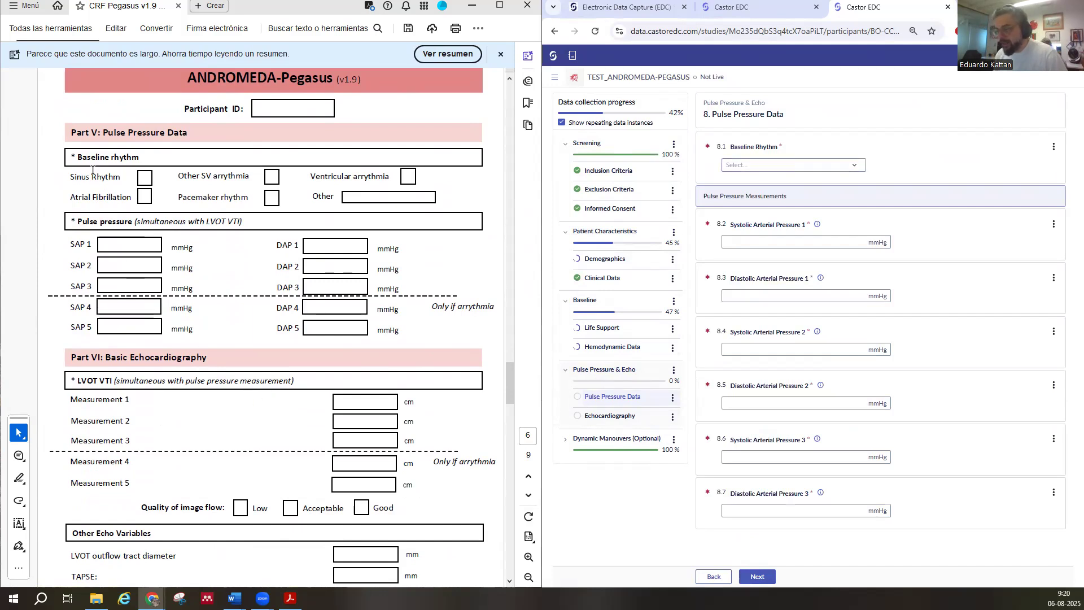
left_click(122, 153)
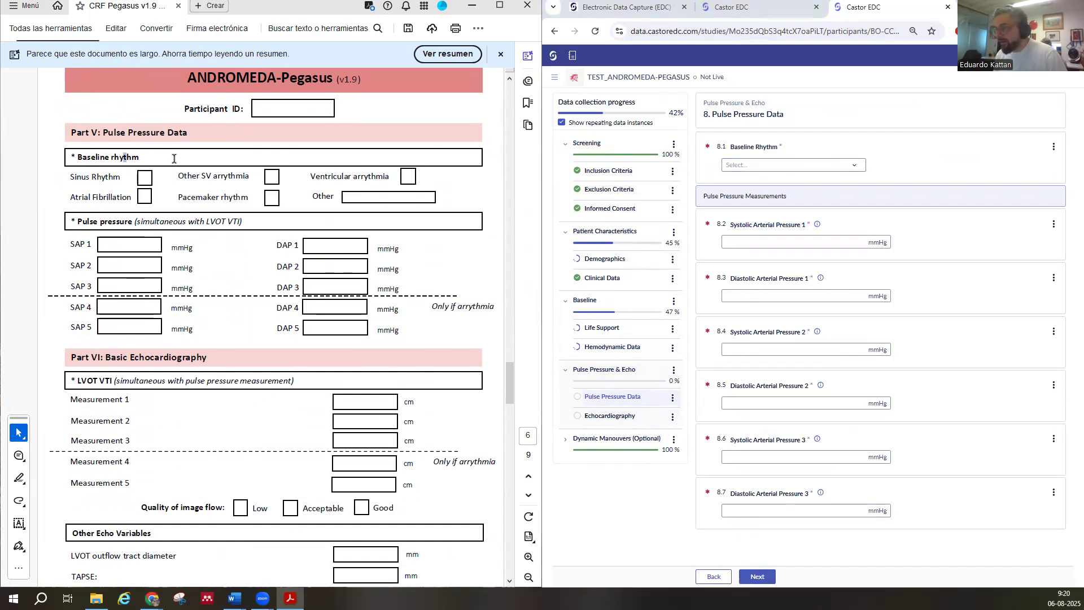
- Choose Sinus Rhythm as the baseline rhythm and replace it with Atrial Fibrillation
left_click(757, 164)
left_click(734, 182)
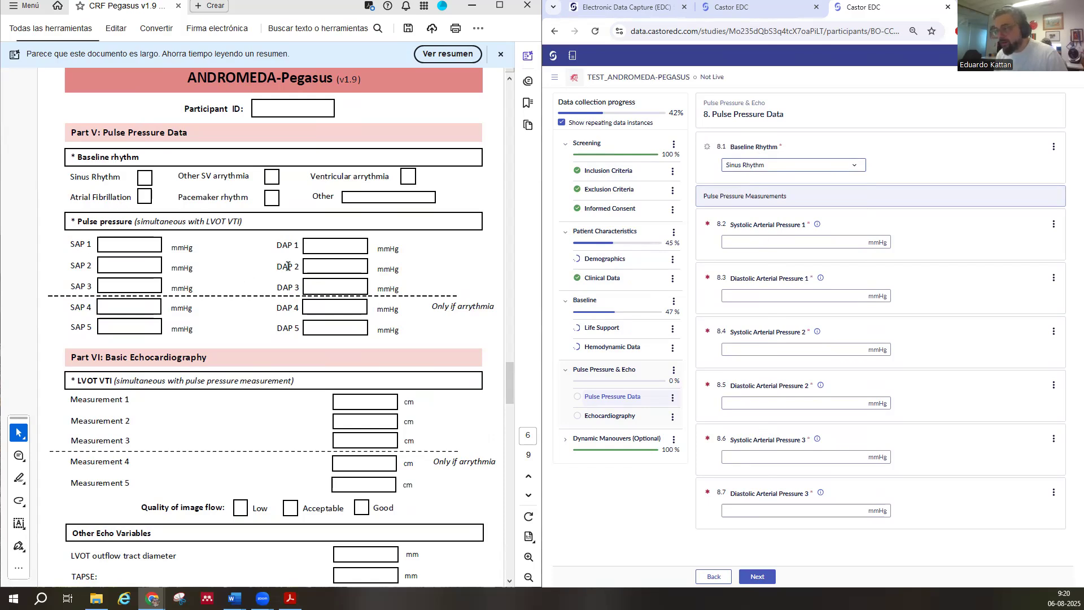
left_click(760, 166)
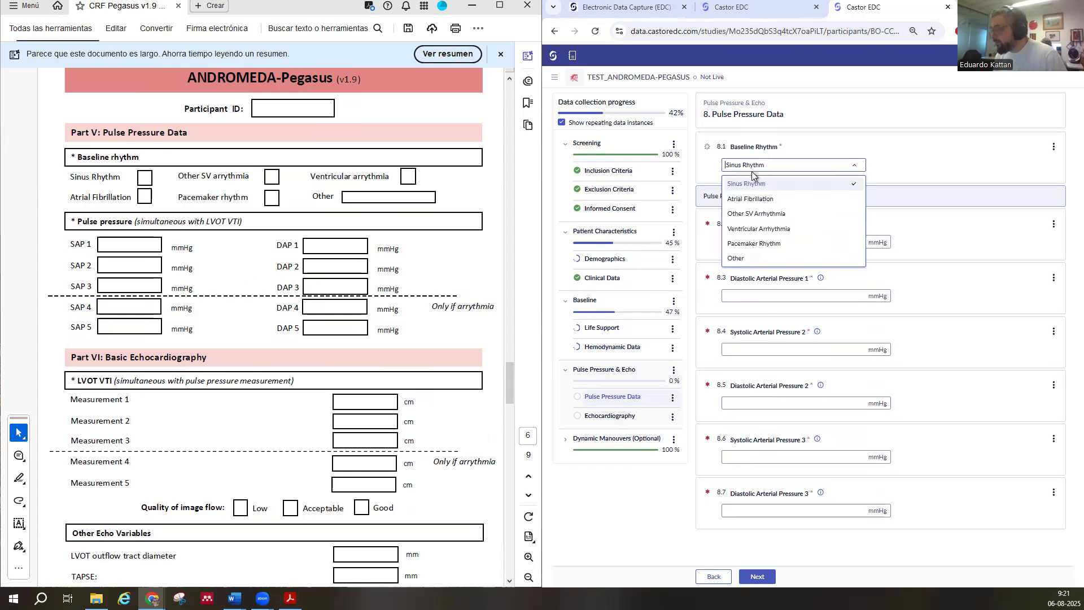
left_click(748, 198)
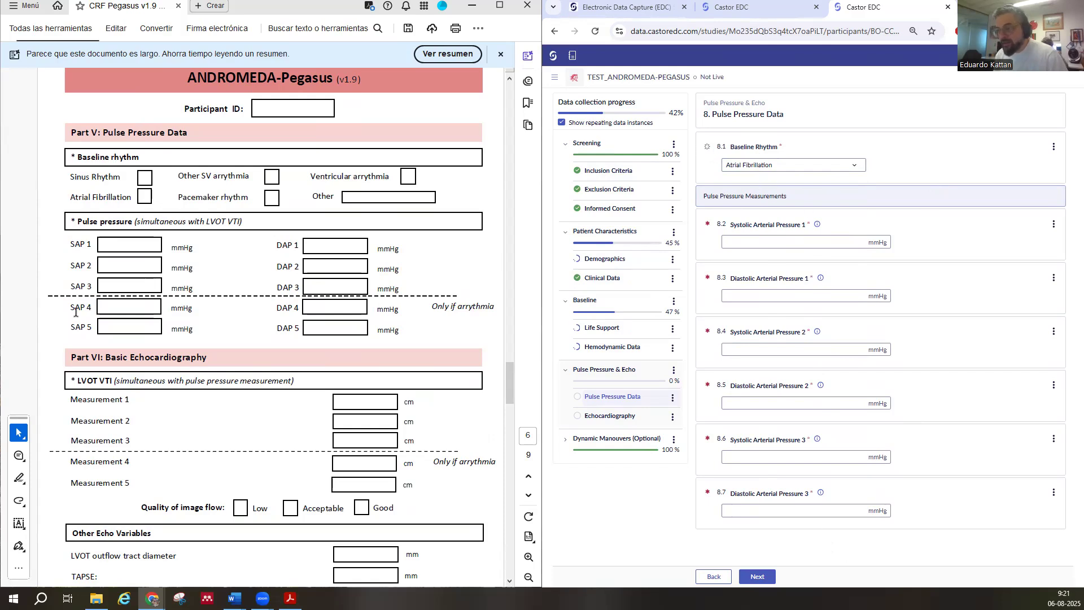
- Examine the SAP 4, SAP 5, DAP 4 and DAP 5 rows in the pulse pressure section of the CRF document
left_click(189, 329)
key("ctrl+a")
left_click_drag(70, 305, 398, 331)
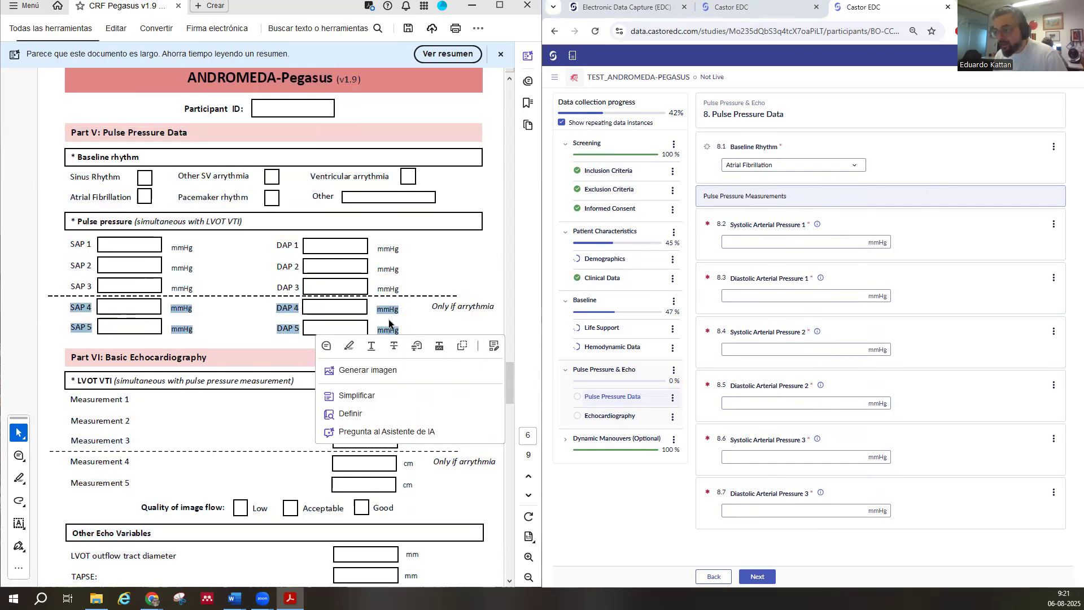
left_click(82, 308)
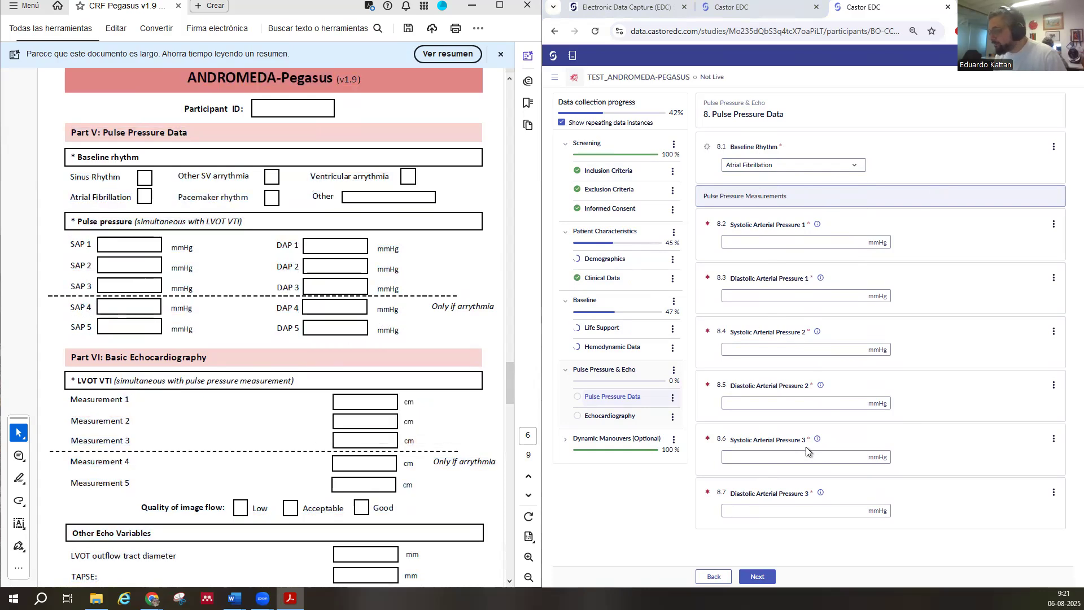
- Switch the baseline rhythm back to Sinus Rhythm
left_click(745, 165)
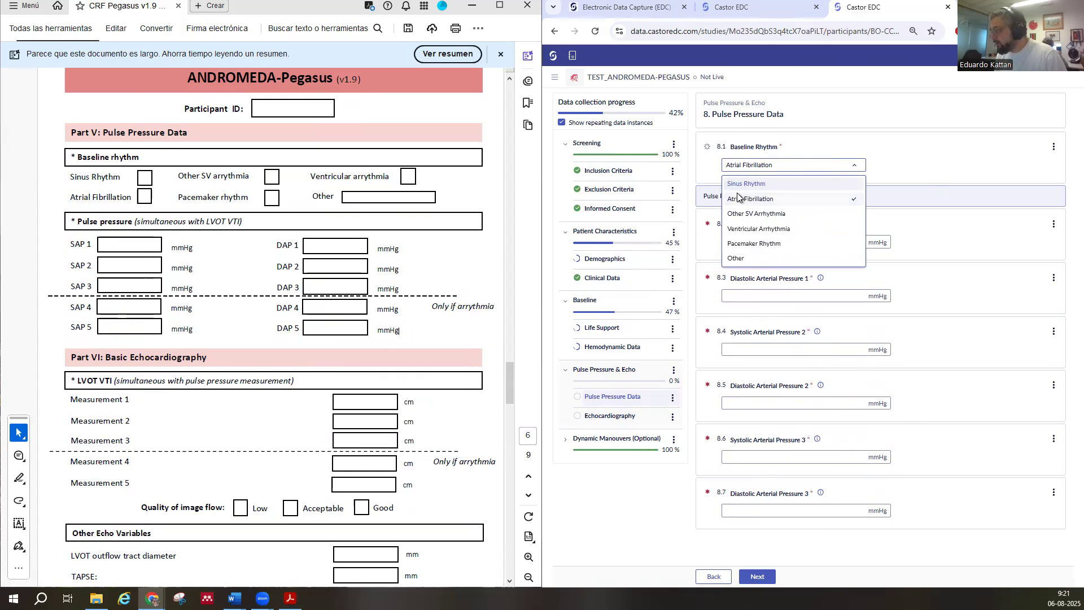
left_click(738, 196)
left_click(861, 165)
left_click(938, 163)
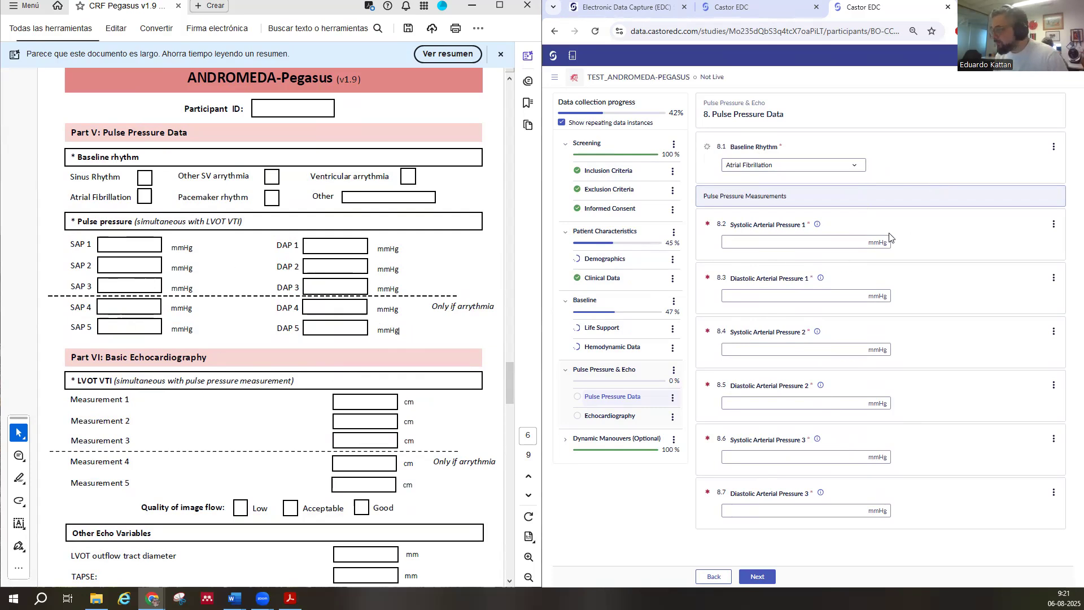
- Enter 102 mmHg as Systolic Arterial Pressure 1 and set the baseline rhythm to Atrial Fibrillation
left_click(801, 244)
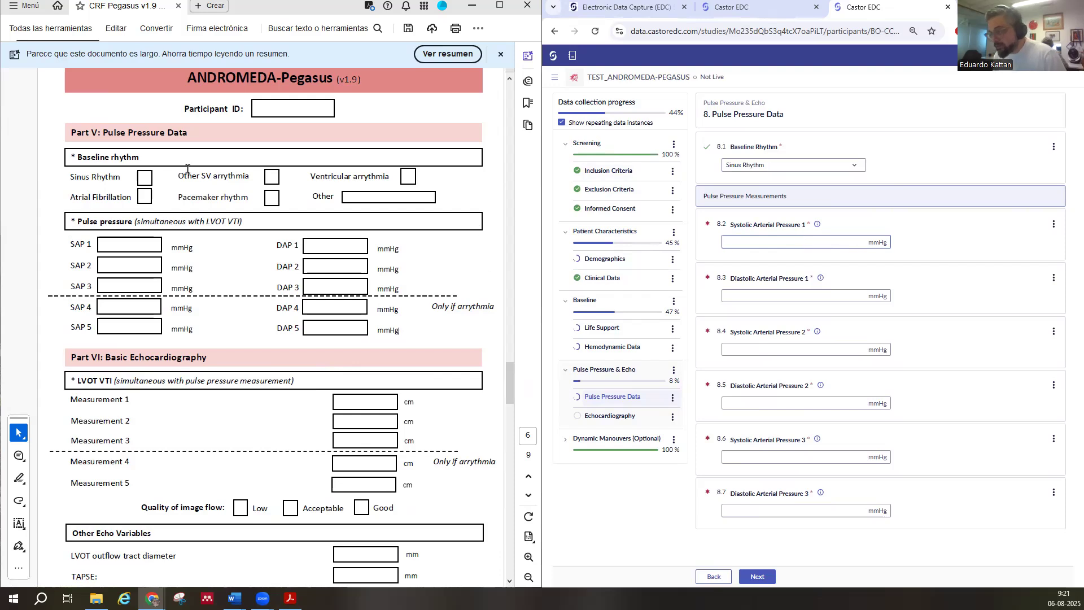
type("102")
key("Tab")
left_click(779, 165)
left_click(763, 194)
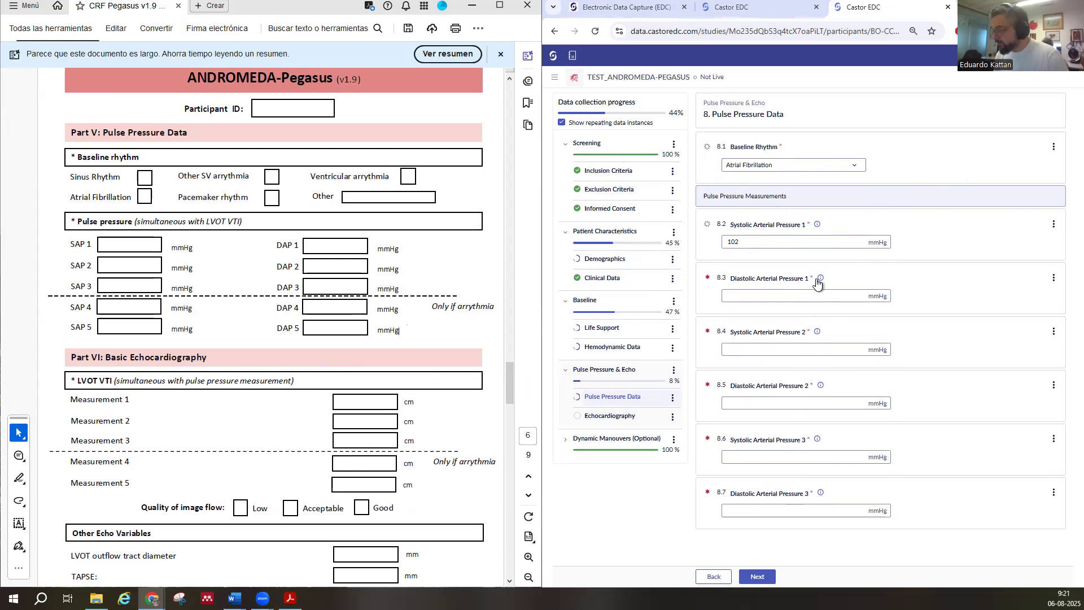
- Enter 20.0 mmHg as Diastolic Arterial Pressure 1 and examine the fields for the fourth and fifth pressure measurements
left_click(739, 294)
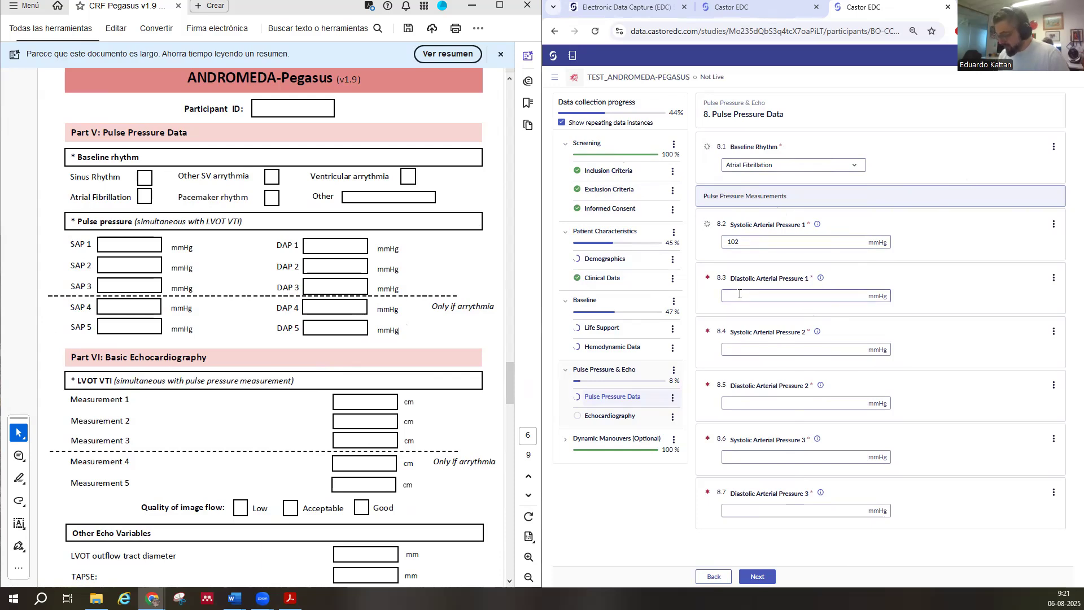
type("20.0")
key("Tab")
left_click(761, 329)
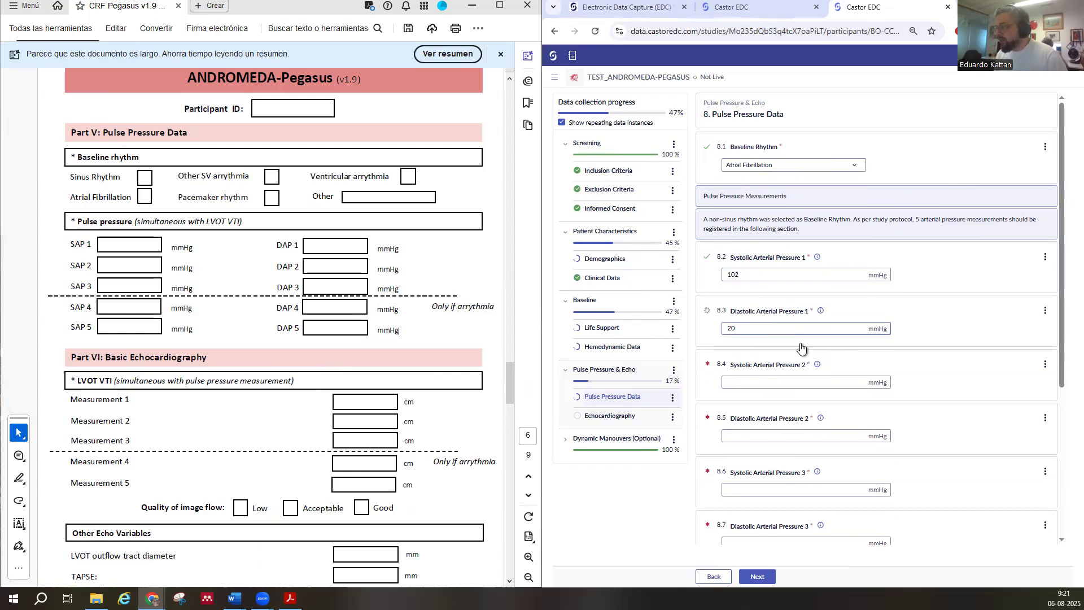
scroll(899, 477, "down", 3)
scroll(900, 473, "down", 2)
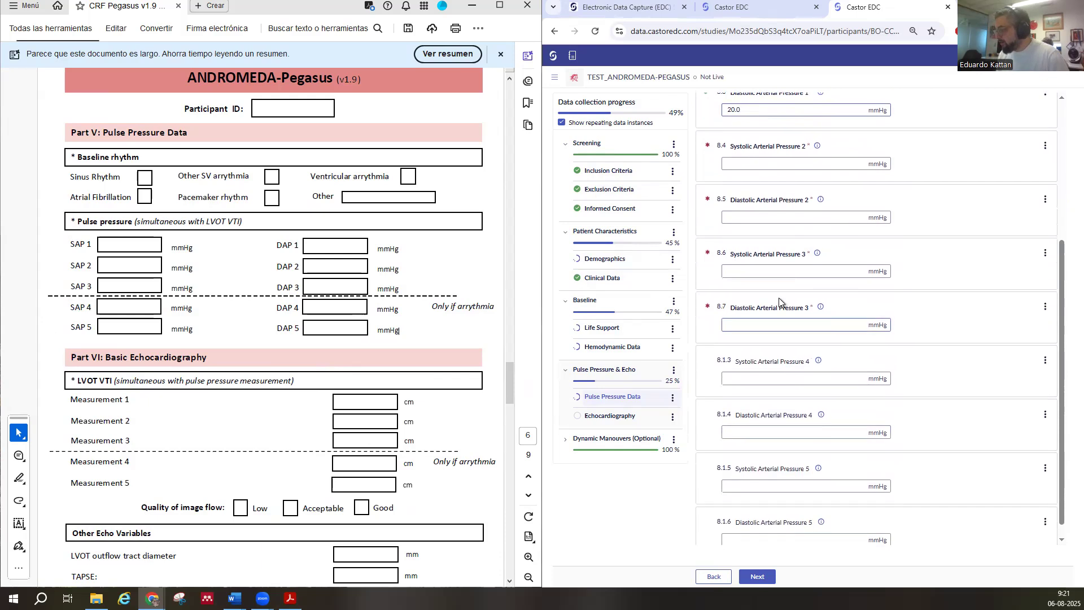
scroll(719, 432, "down", 1)
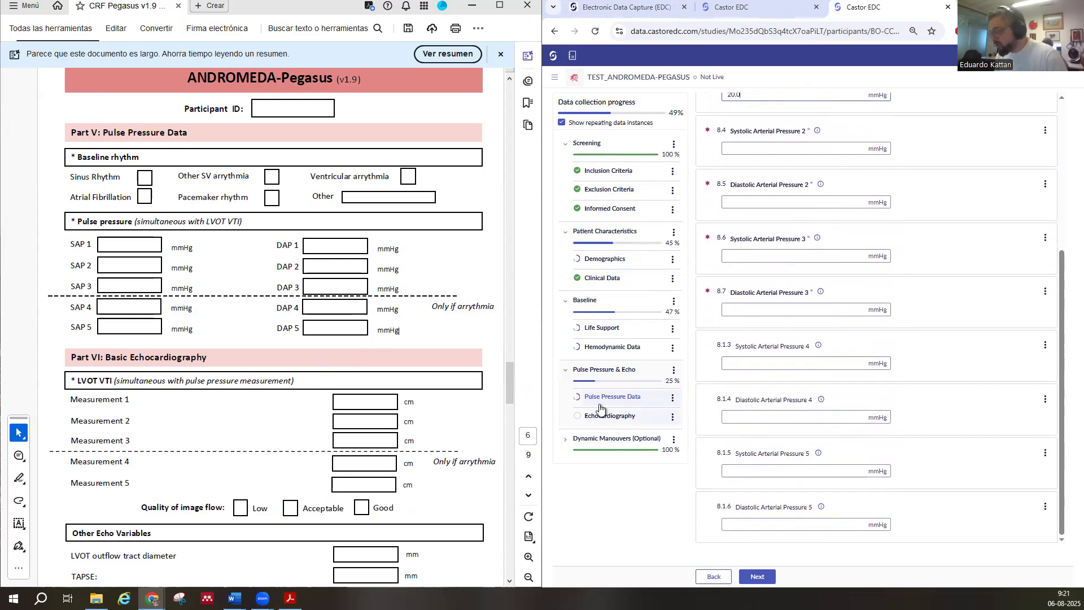
- Change Diastolic Arterial Pressure 1 to 40 mmHg and enter 120 mmHg as Systolic Arterial Pressure 2
scroll(791, 263, "up", 5)
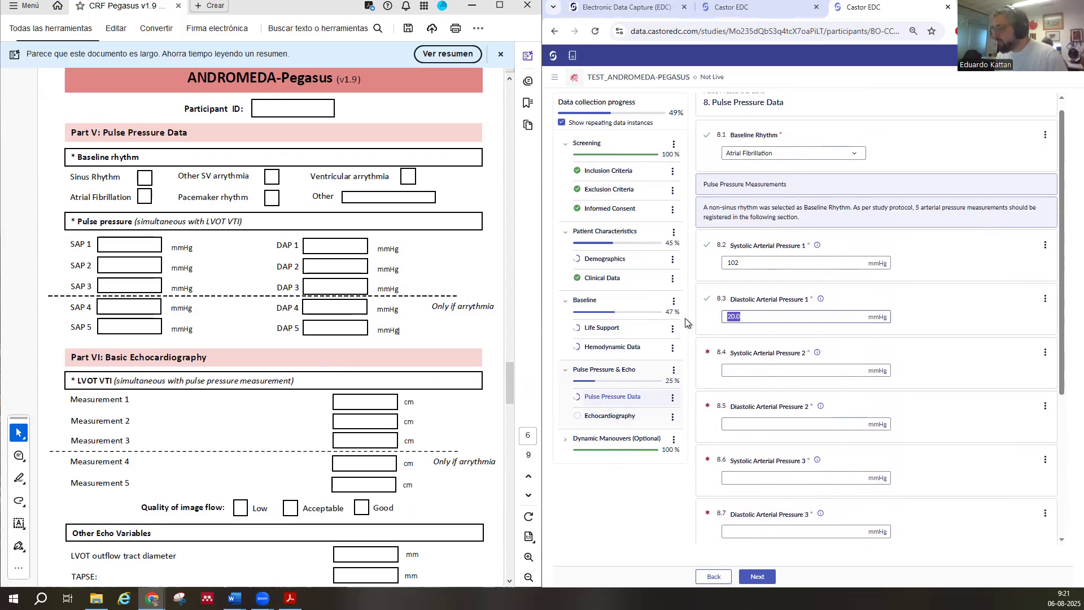
type("40")
key("Tab")
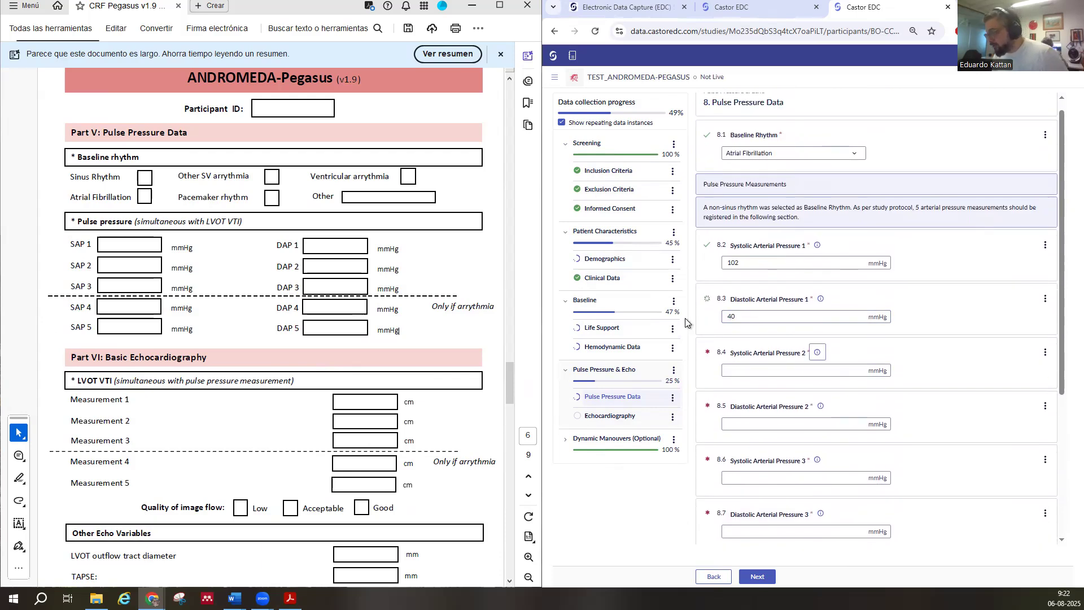
key("Tab")
type("120")
key("Tab")
key("Tab")
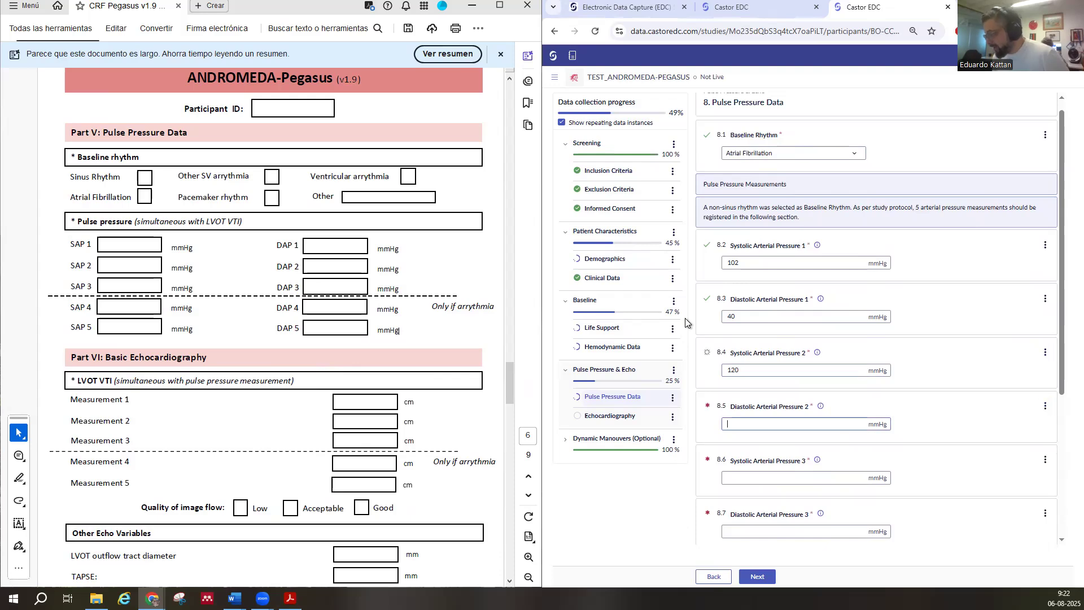
- Enter 60 mmHg as Diastolic Arterial Pressure 2, 145 mmHg as Systolic Arterial Pressure 3 and 55 mmHg as Diastolic Arterial Pressure 3
type("60")
key("Tab")
key("Tab")
type("145")
key("Tab")
key("Tab")
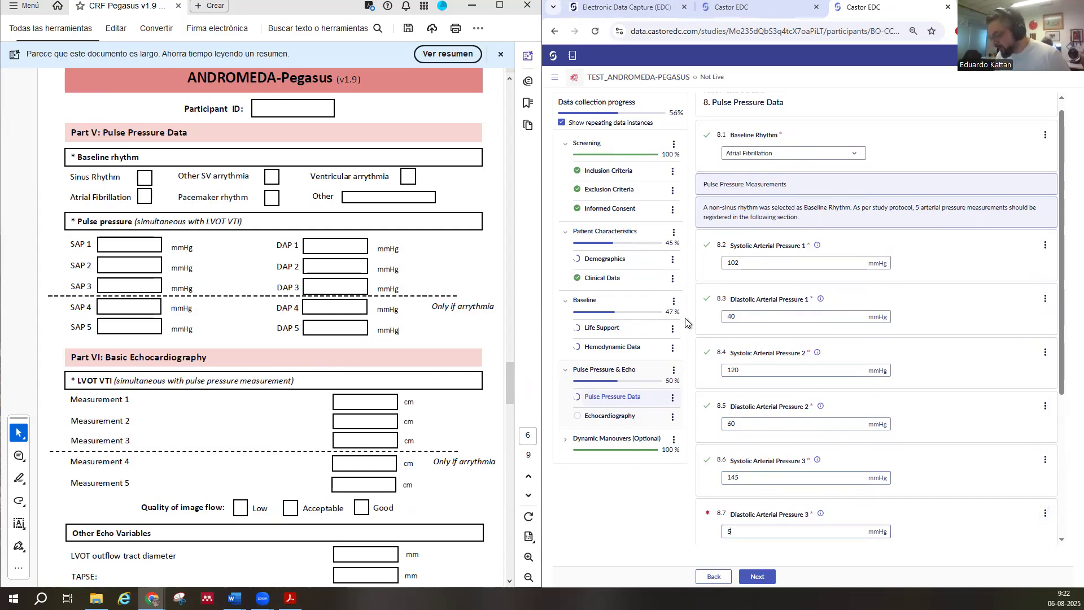
key("Tab")
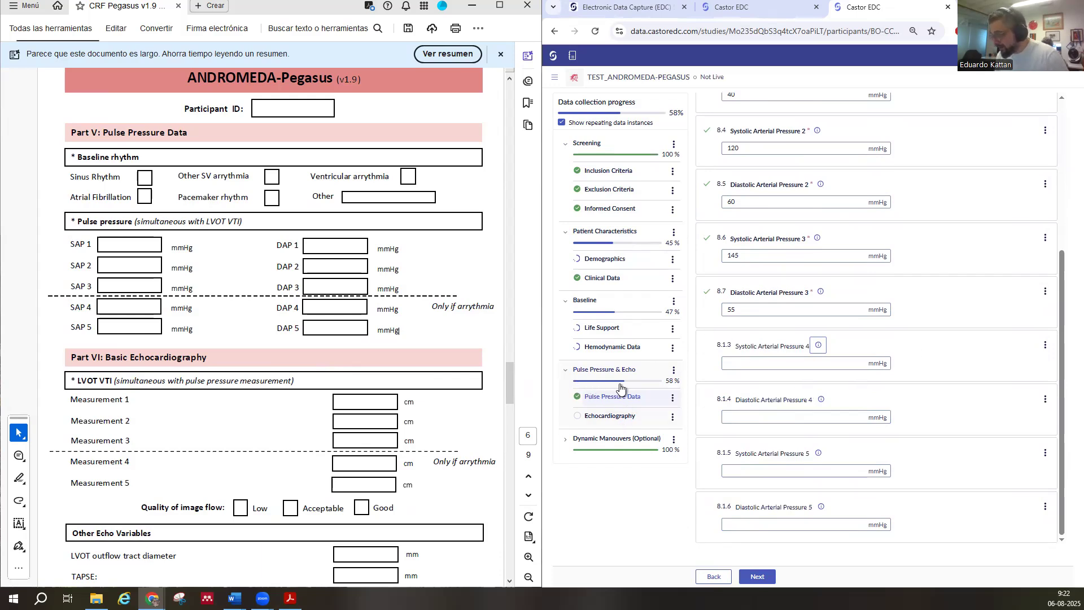
- Open the Echocardiography form and compare its LVOT VTI measurement fields with Part VI of the CRF document
left_click(598, 420)
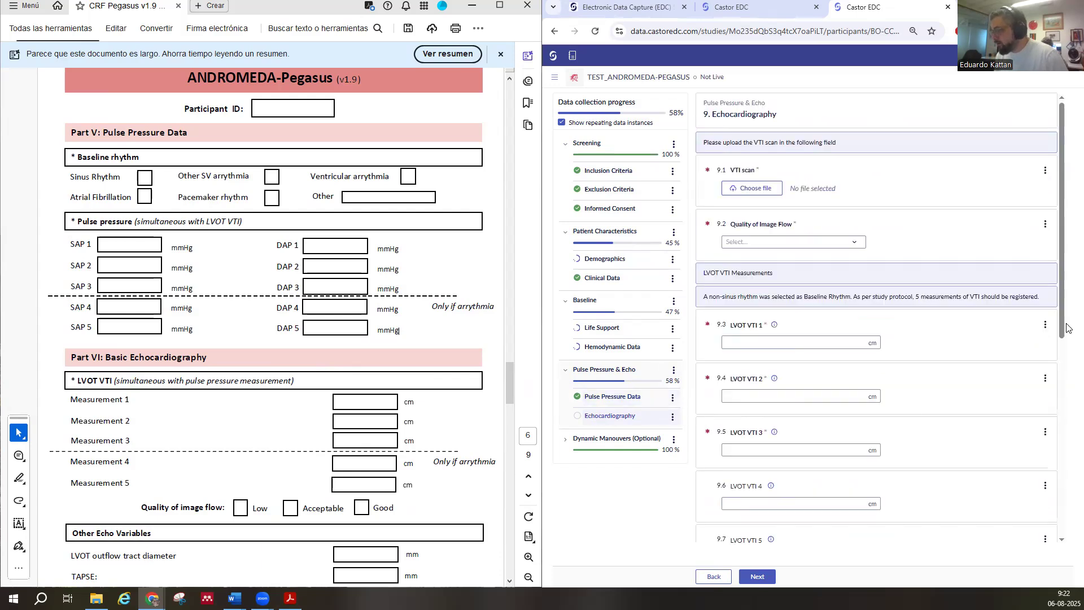
scroll(777, 230, "down", 4)
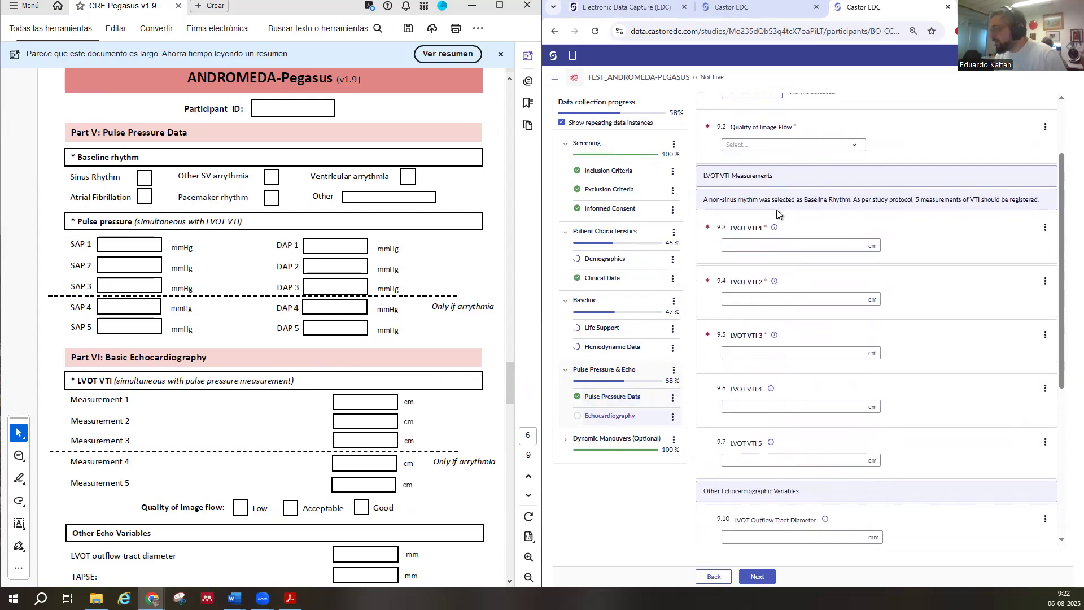
scroll(784, 339, "up", 2)
left_click_drag(715, 217, 939, 349)
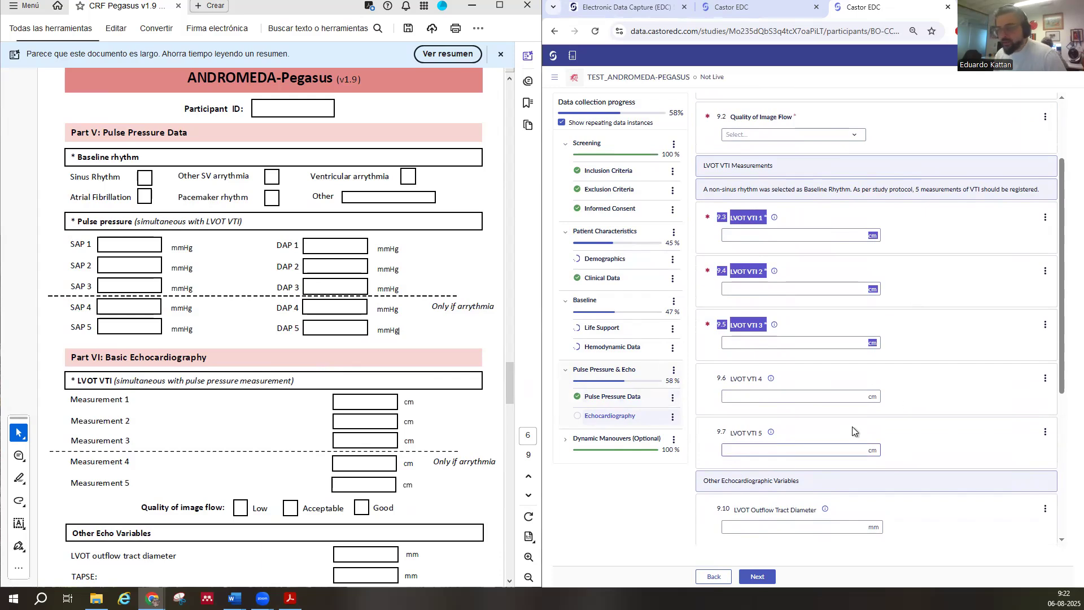
left_click(911, 334)
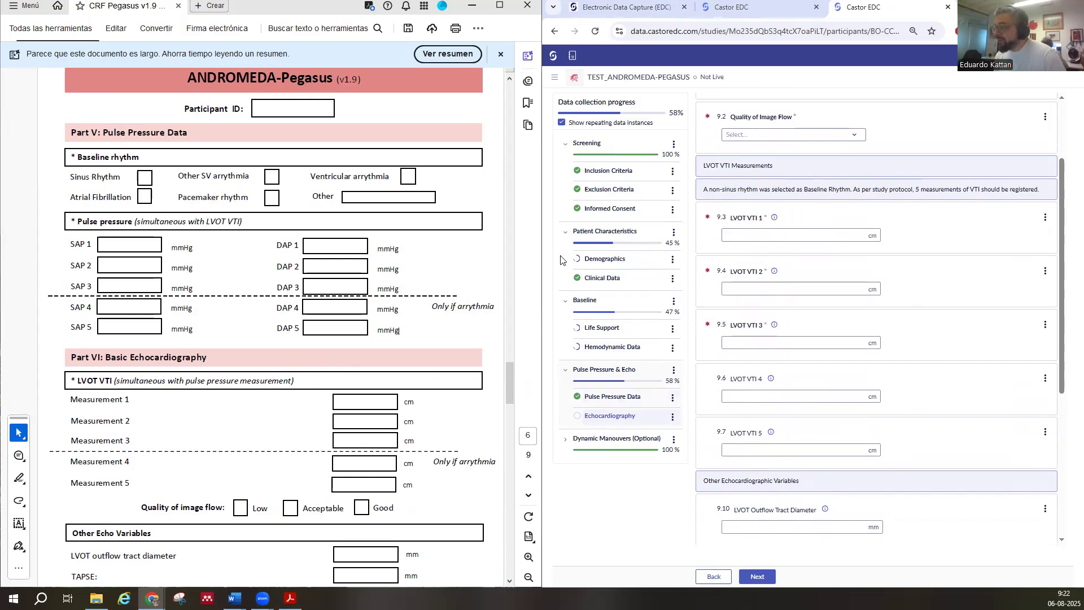
left_click_drag(163, 405, 148, 414)
left_click_drag(67, 399, 417, 440)
right_click(307, 424)
left_click(155, 408)
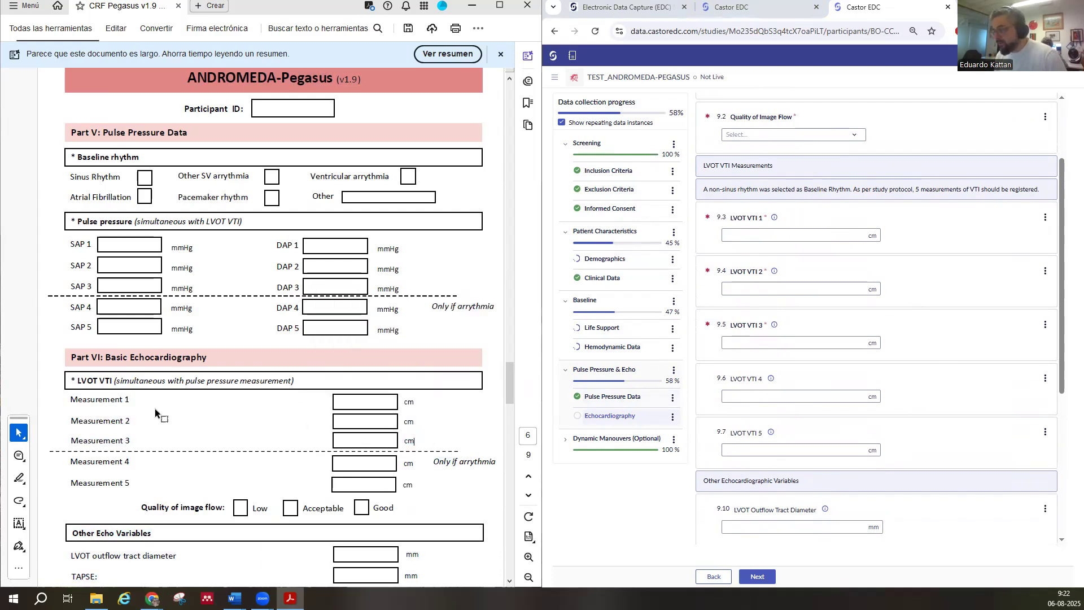
scroll(757, 419, "up", 3)
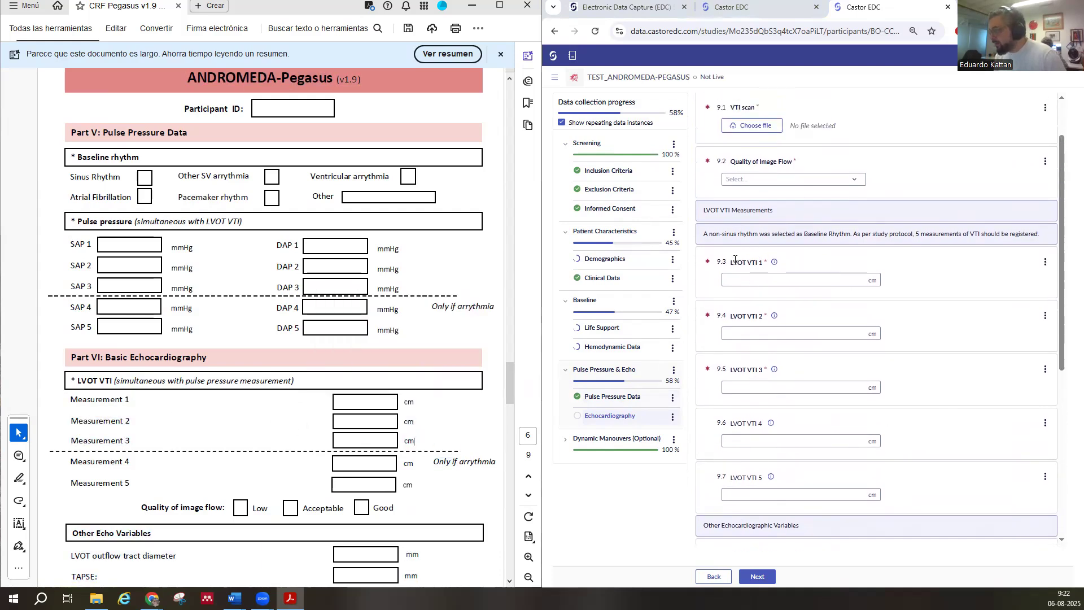
- Examine the Quality of Image Flow options and the file selection for the VTI scan, leaving both fields empty
left_click(791, 201)
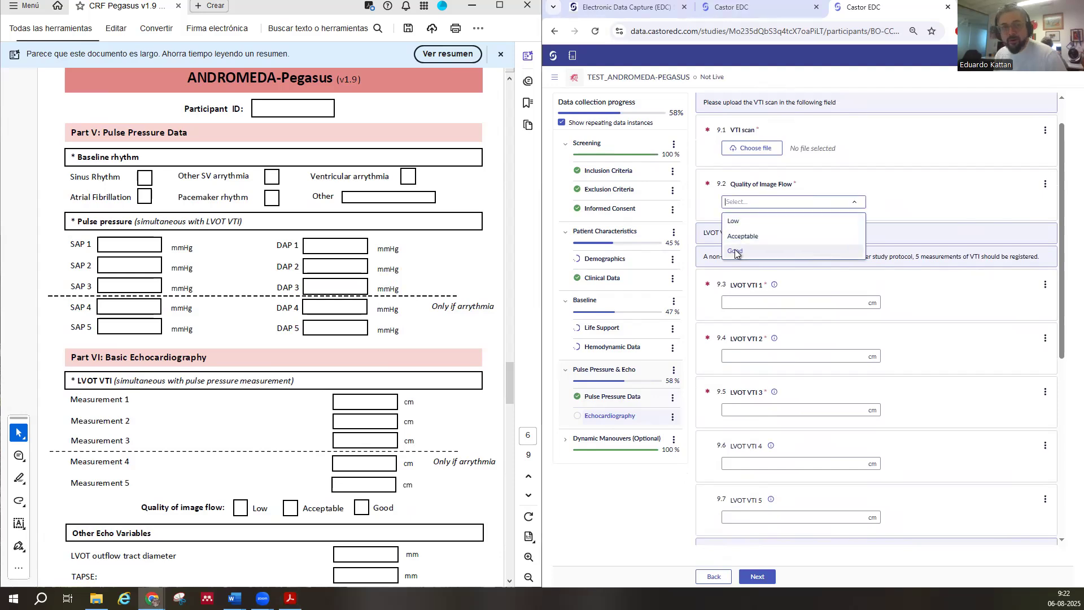
left_click(796, 174)
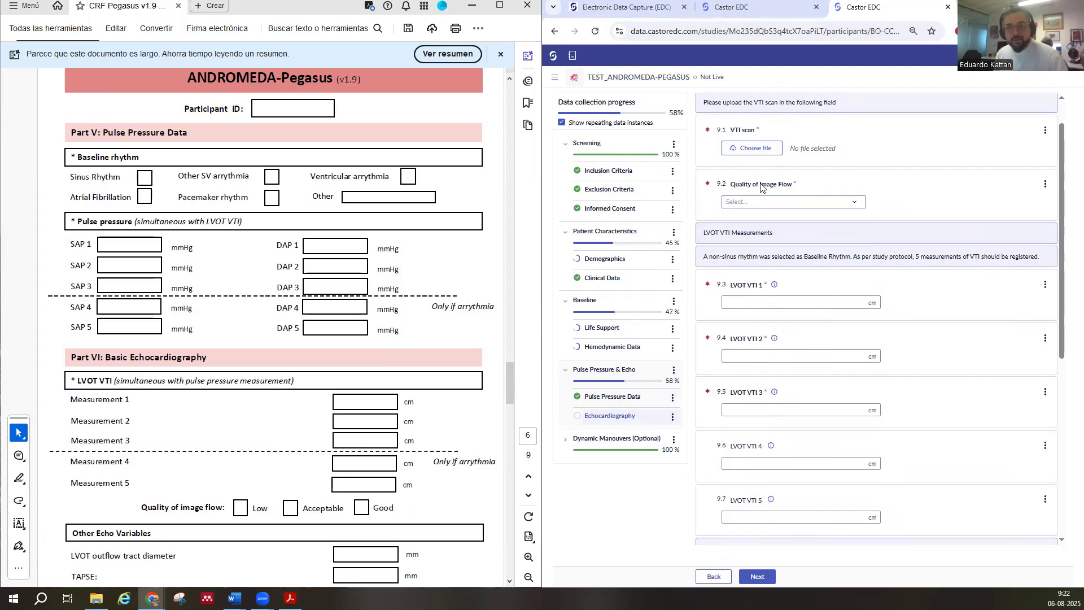
left_click(738, 148)
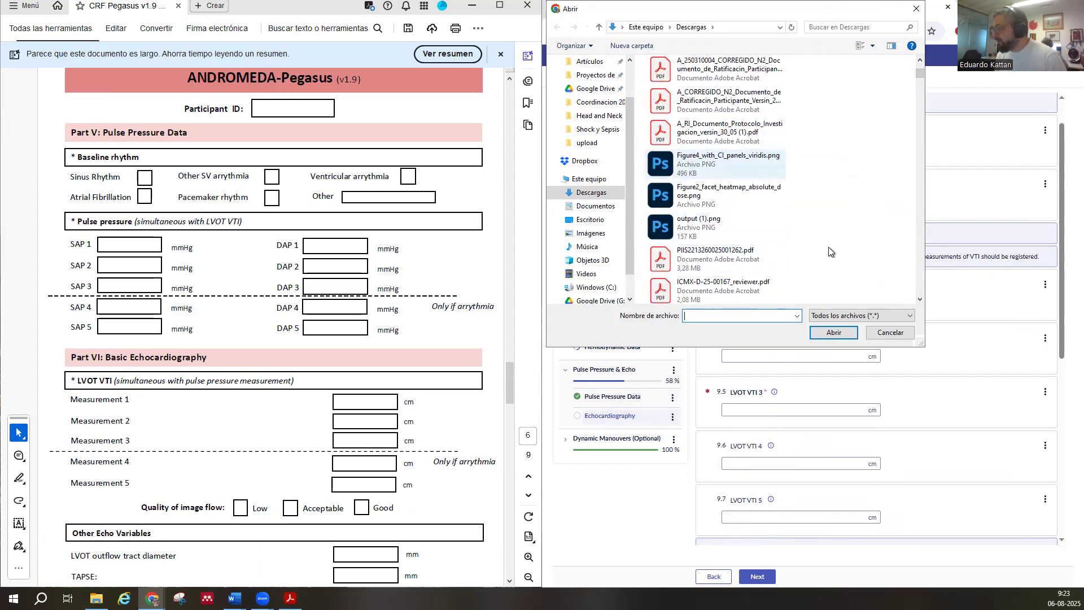
left_click(883, 334)
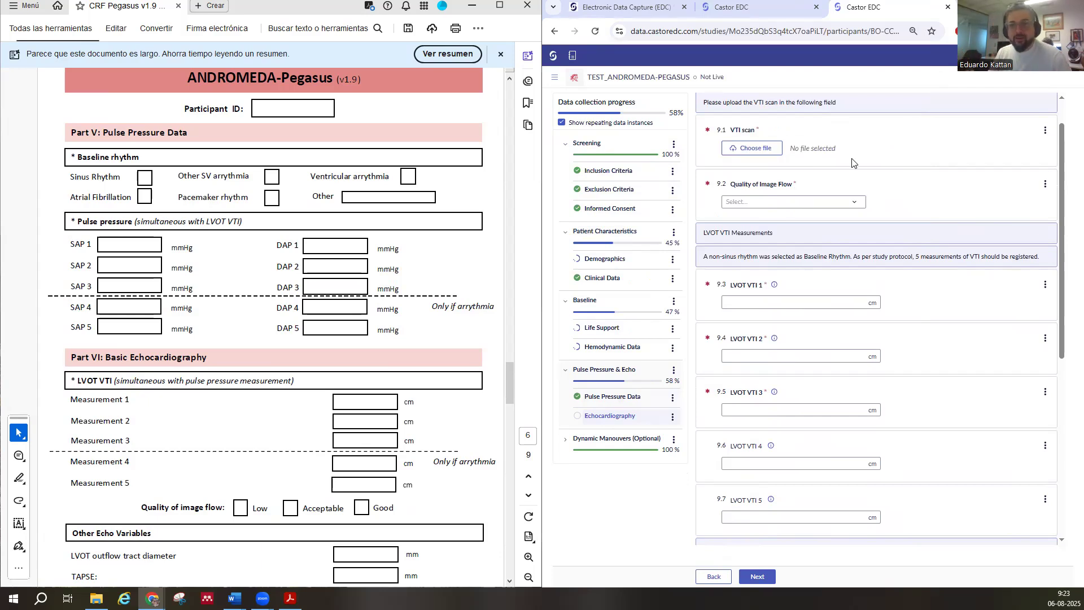
- Compare the form's Other Echocardiographic Variables with the Other Echo Variables section of the CRF document
scroll(793, 368, "down", 4)
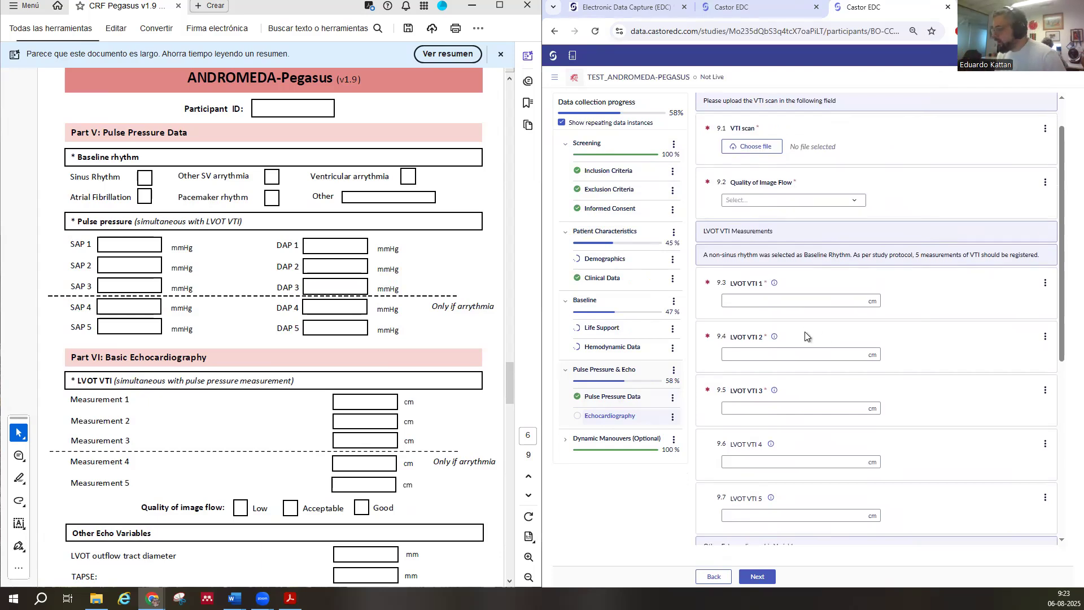
scroll(793, 368, "down", 1)
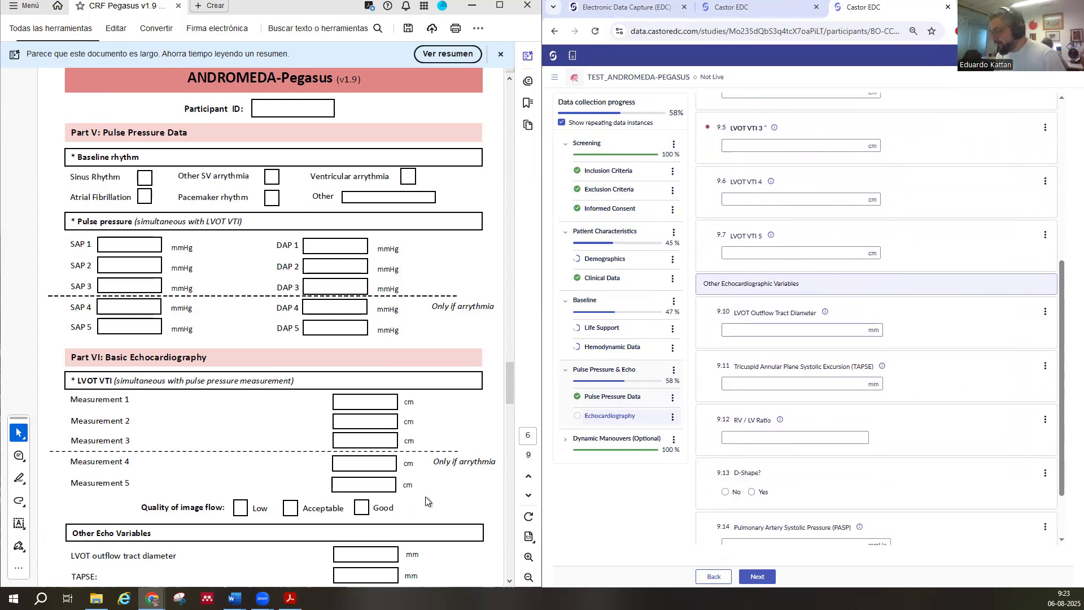
scroll(185, 475, "down", 5)
left_click_drag(115, 286, 342, 386)
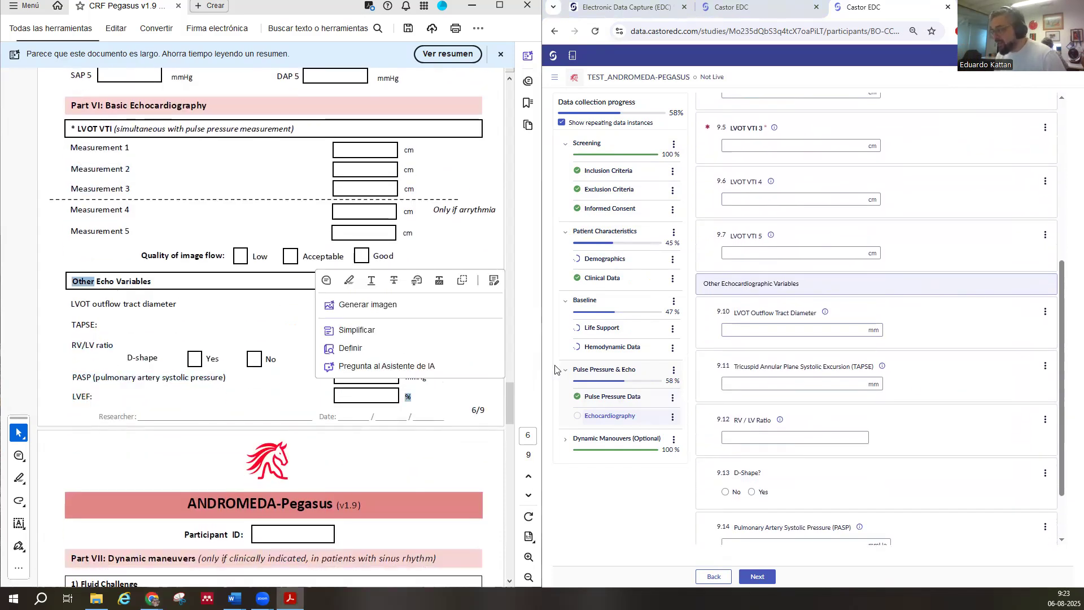
left_click(679, 499)
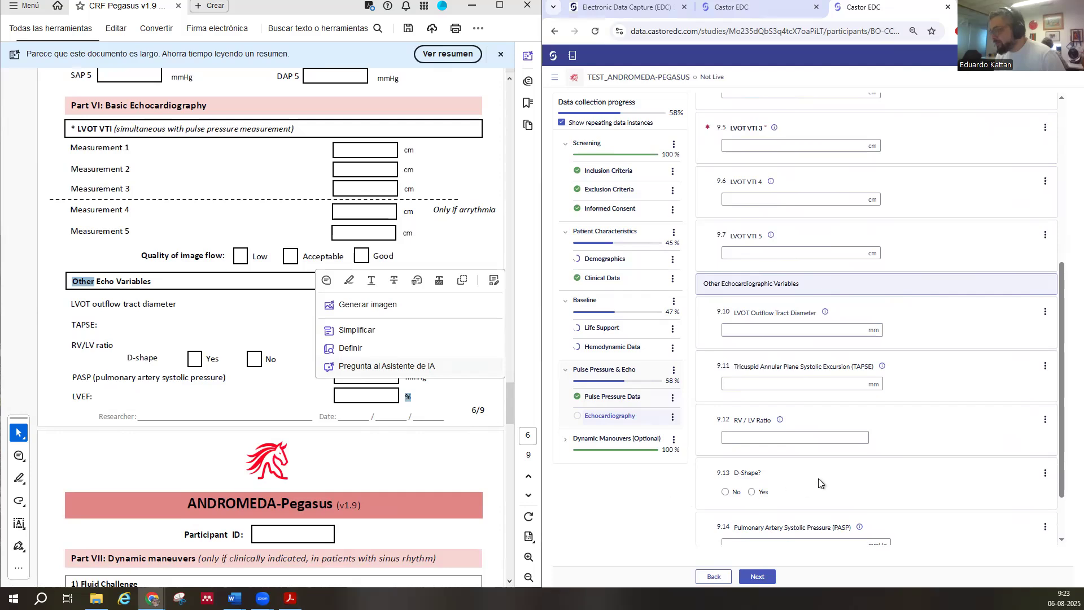
scroll(820, 483, "down", 2)
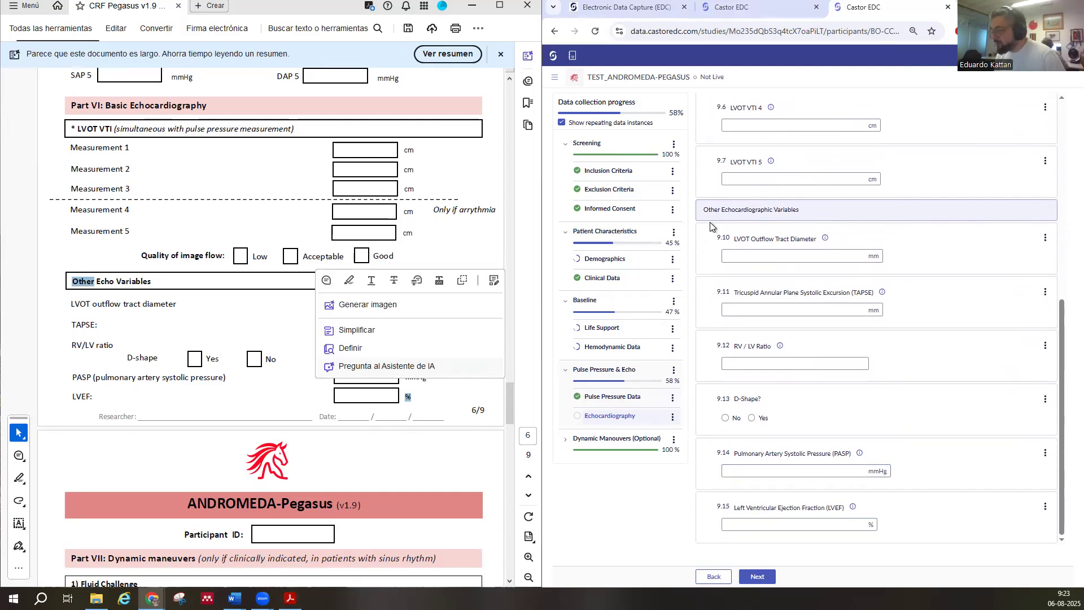
scroll(710, 221, "up", 3)
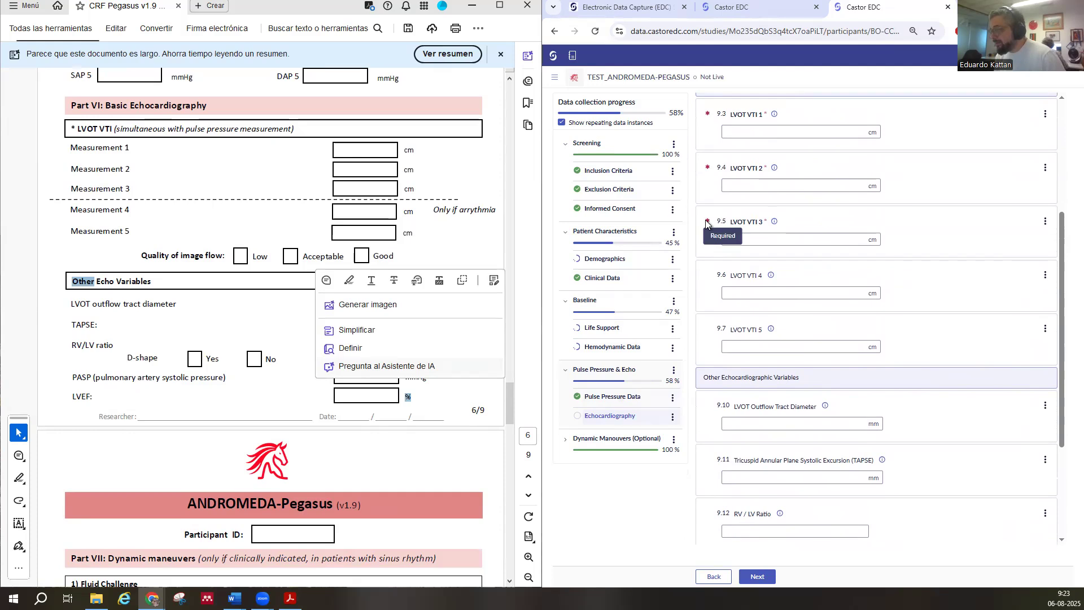
scroll(705, 218, "down", 3)
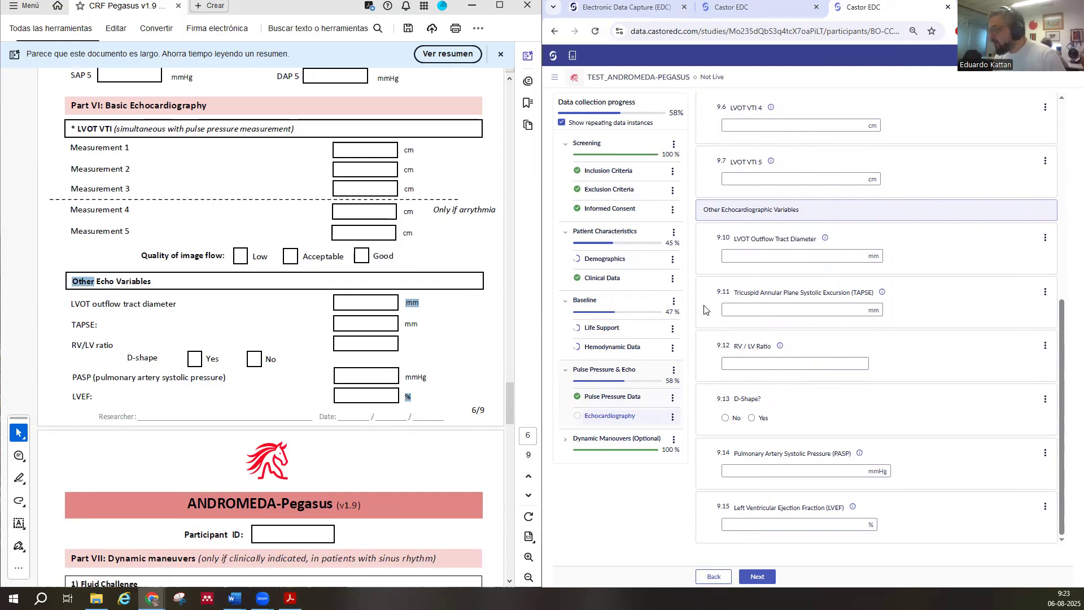
- Open the optional Fluid Challenge form and compare its fields with the Fluid Challenge section in Part VII of the CRF
left_click(575, 443)
left_click(599, 468)
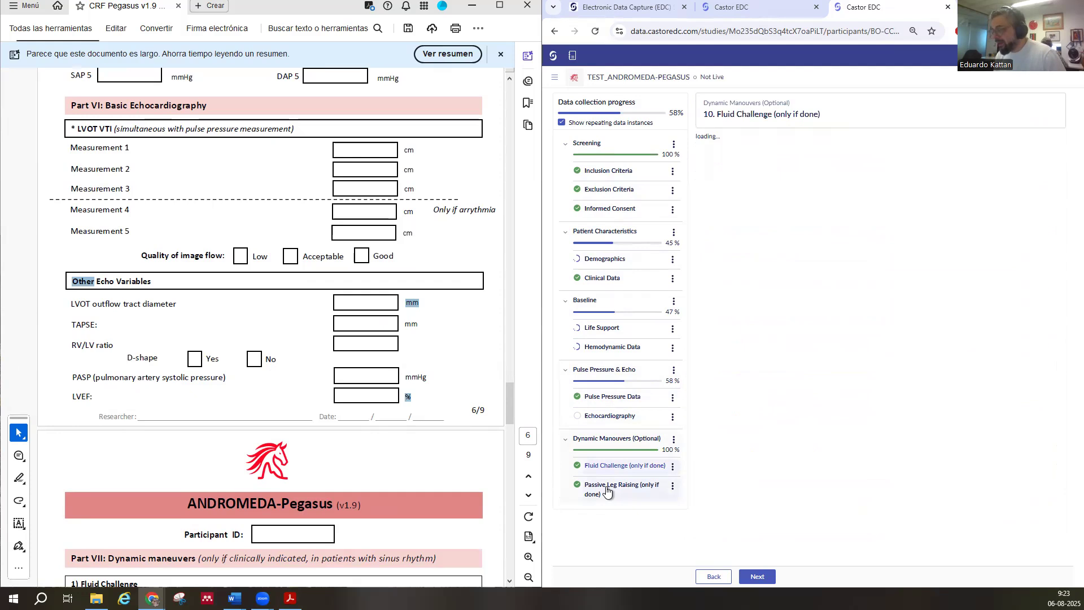
scroll(277, 467, "down", 1)
scroll(277, 467, "down", 7)
mouse_move(82, 85)
left_mouse_down()
mouse_move(151, 93)
mouse_move(129, 78)
mouse_move(97, 82)
left_mouse_up()
left_click(97, 82)
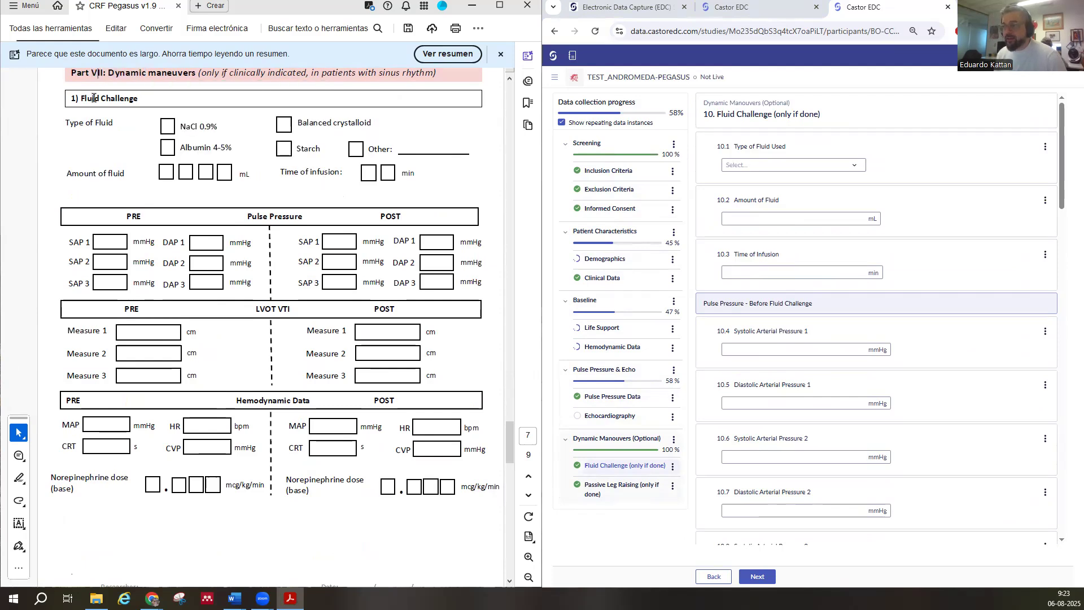
left_click_drag(131, 217, 129, 488)
left_click(138, 308)
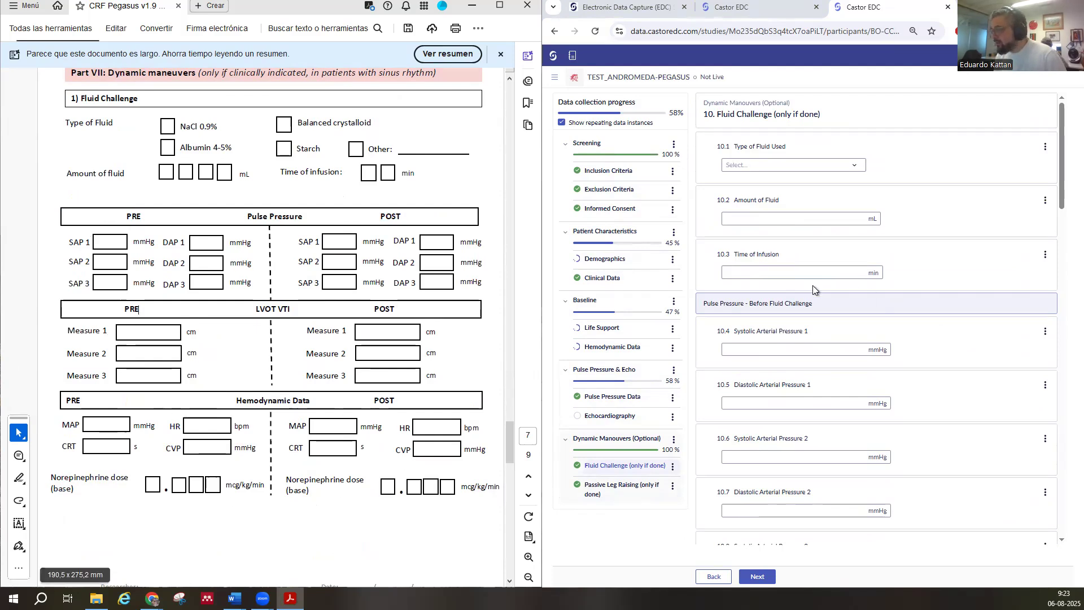
scroll(274, 352, "up", 1)
scroll(191, 323, "down", 1)
scroll(195, 330, "down", 2)
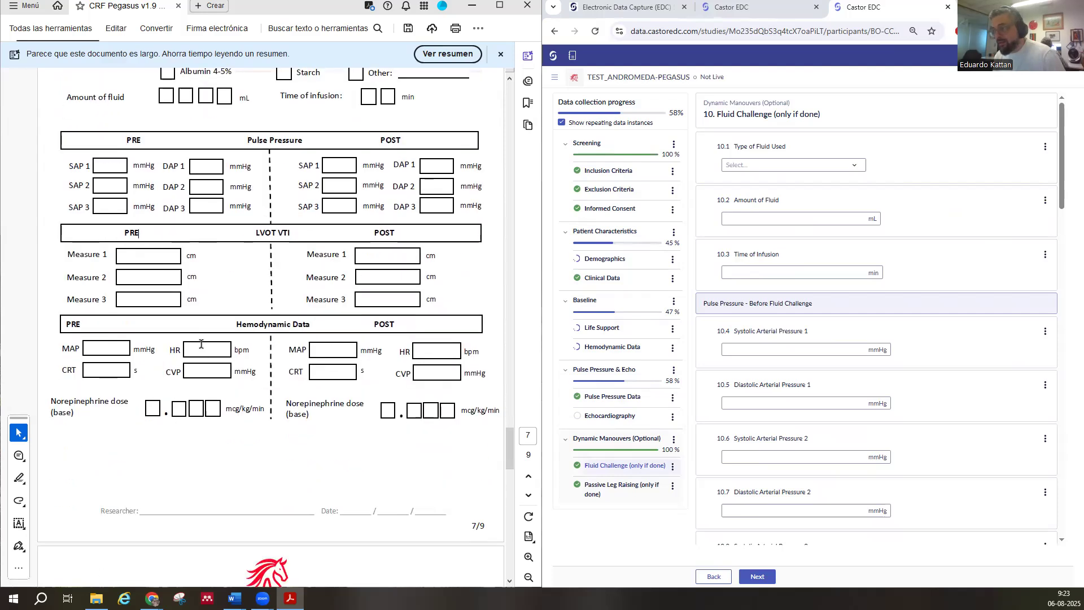
- Open the Passive Leg Raising form and examine its fields against the Passive Leg Raising section of the CRF
scroll(203, 343, "down", 12)
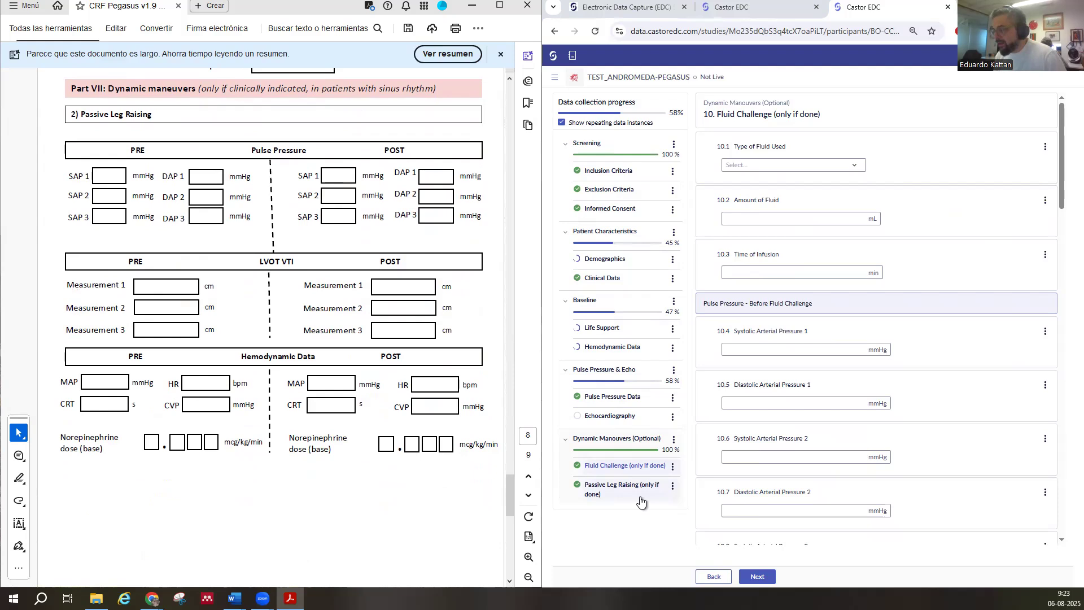
left_click(623, 487)
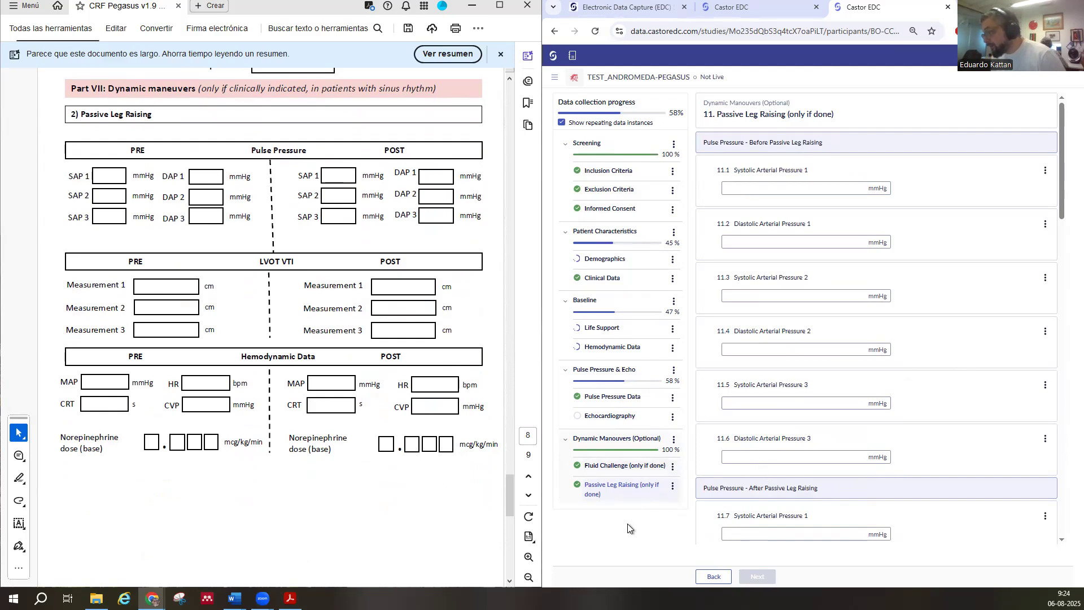
scroll(804, 449, "down", 5)
scroll(804, 441, "down", 4)
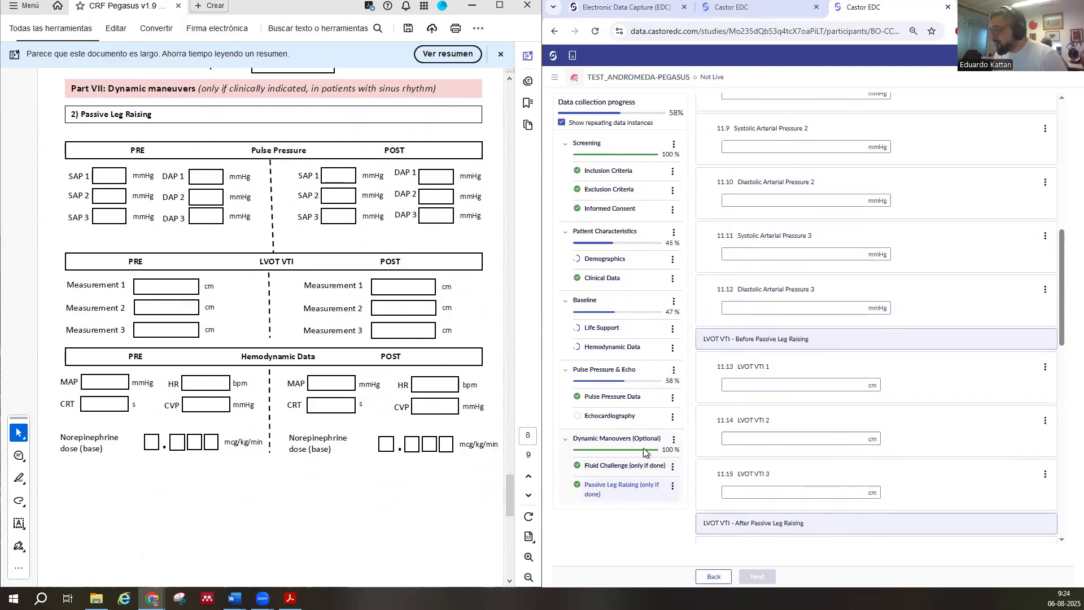
- Open the participant's Demographics form and return the CRF document to its cover page
left_click(595, 263)
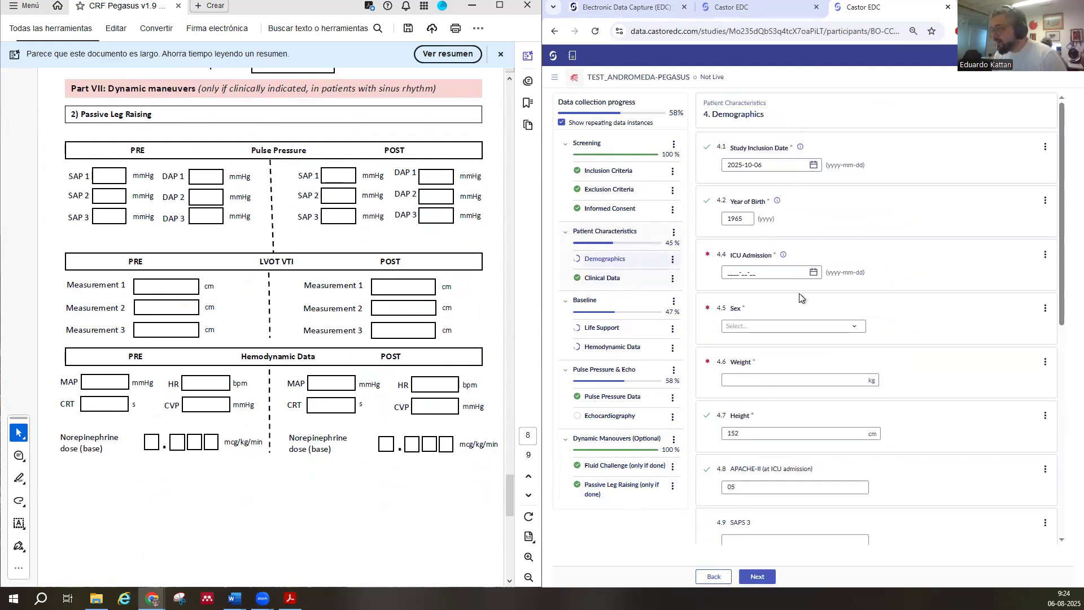
left_click_drag(510, 490, 520, 167)
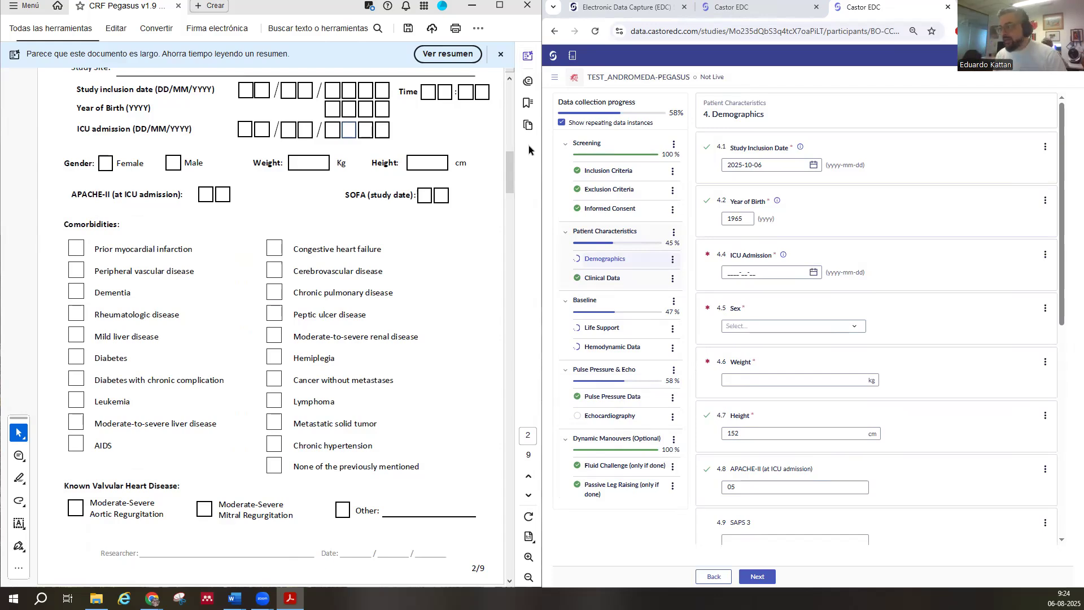
left_click_drag(510, 161, 510, 93)
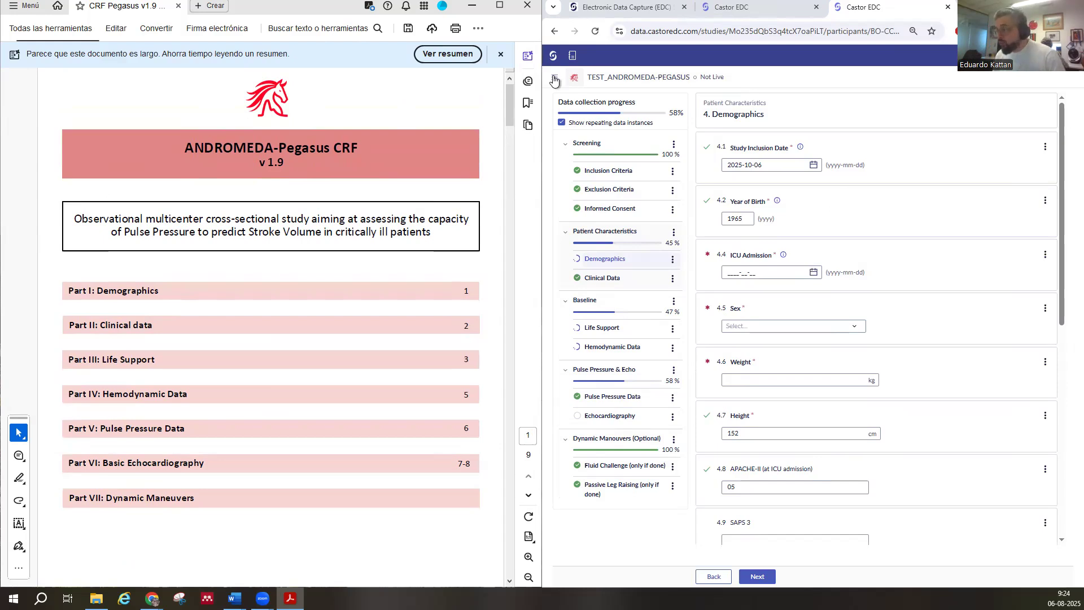
left_click_drag(585, 78, 697, 81)
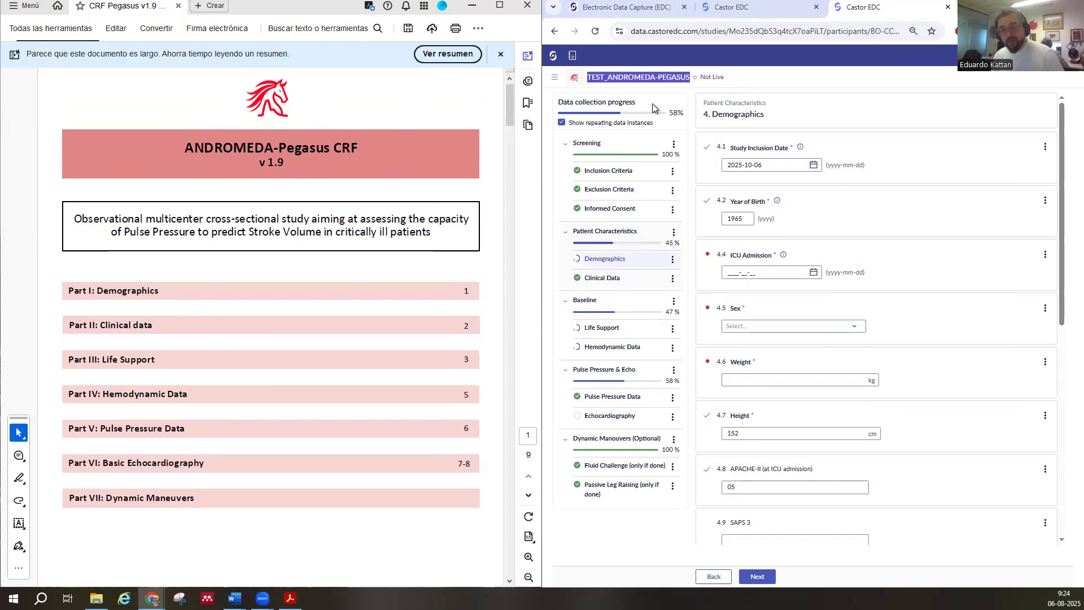
left_click(555, 78)
left_click(556, 80)
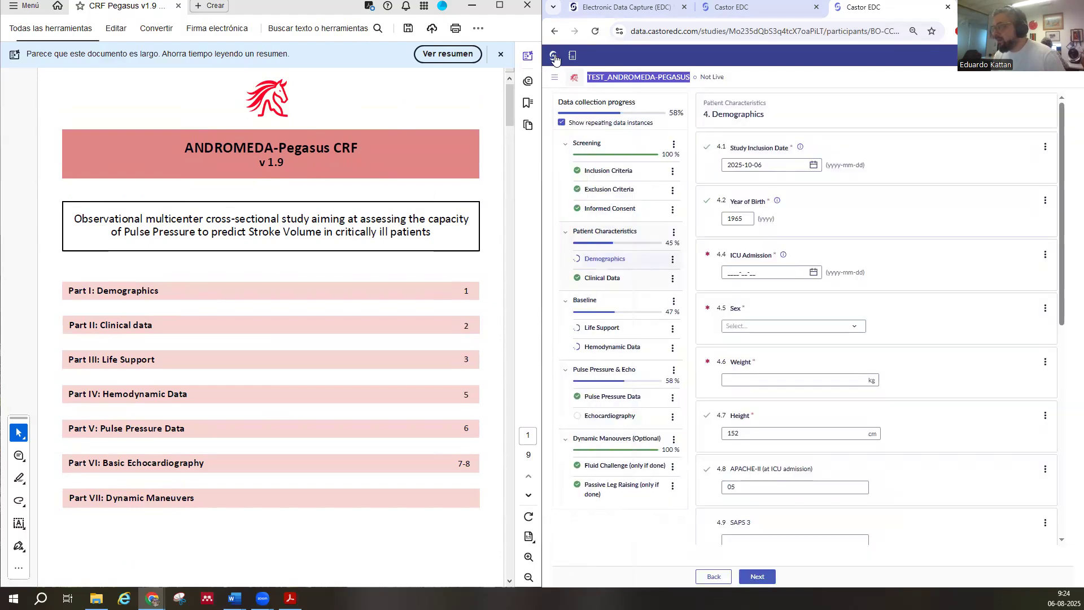
left_click(555, 76)
left_click(554, 76)
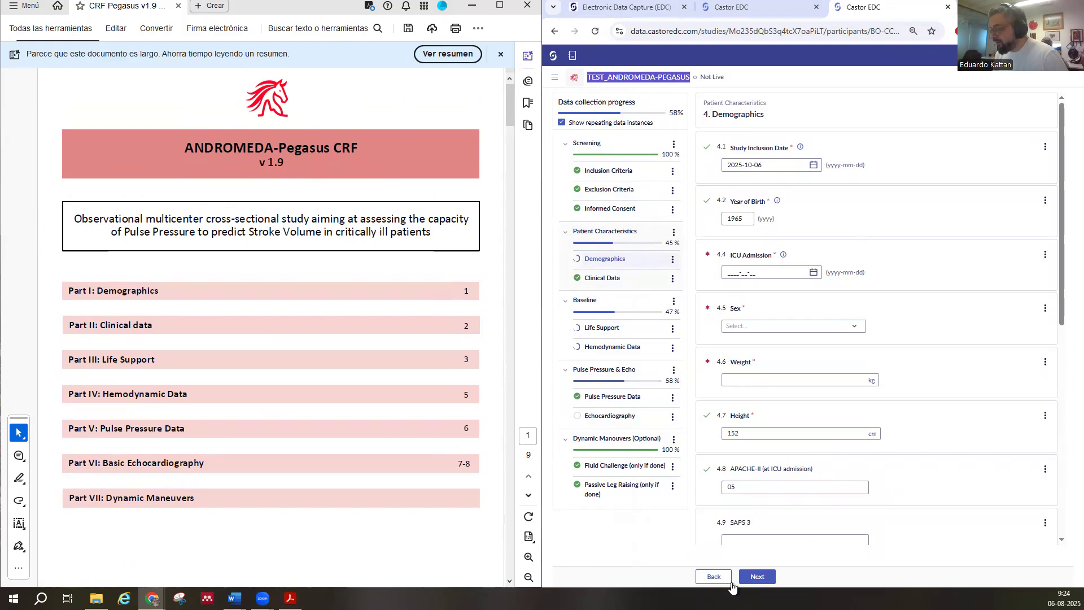
- Open the Pulse Pressure Data form once more and return to the test study's participants list
scroll(617, 392, "down", 2)
left_click(612, 396)
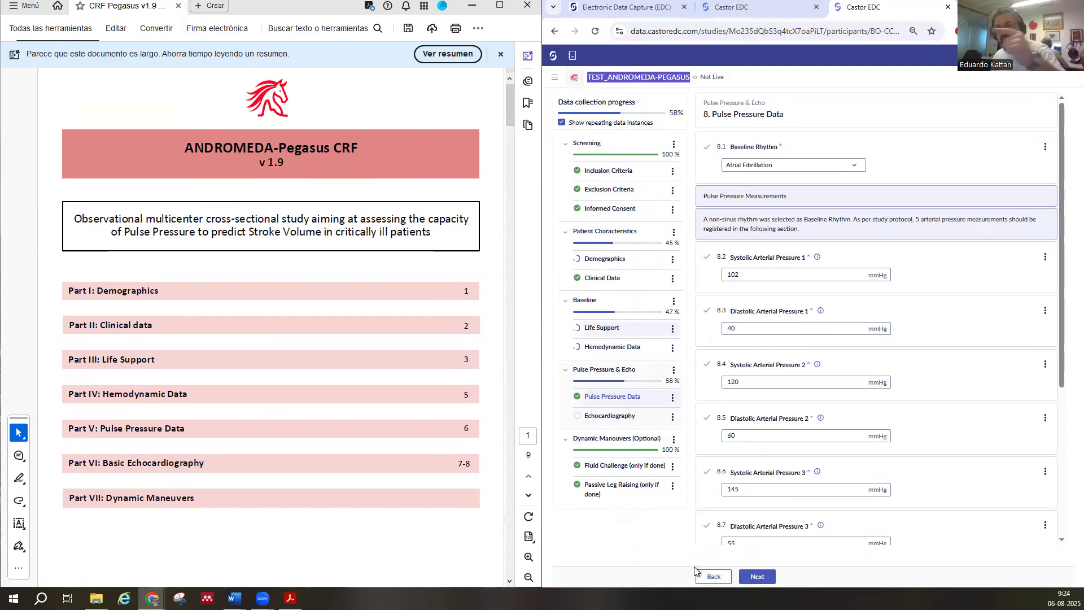
left_click(577, 83)
left_click(555, 78)
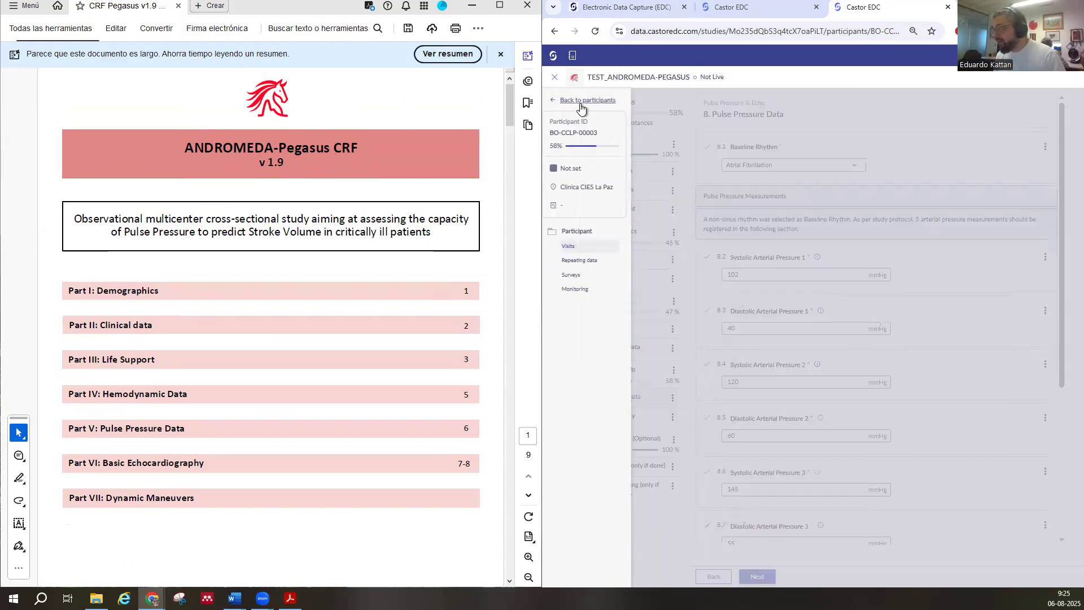
left_click(582, 103)
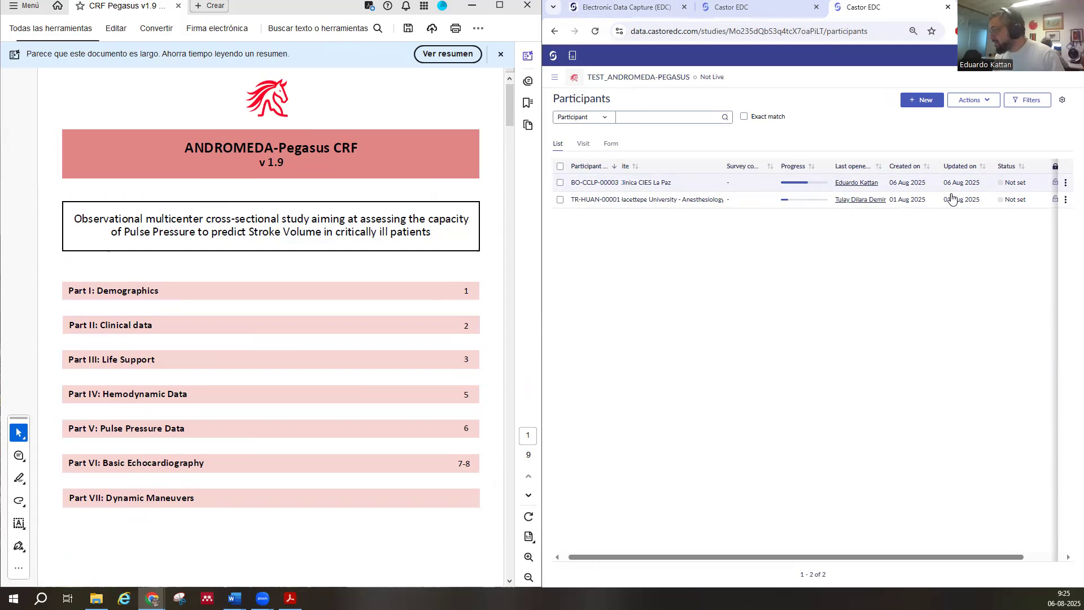
scroll(971, 194, "right", 2)
- Switch to the live ANDROMEDA-PEGASUS study and examine the data collection progress in its participants list
left_click(553, 55)
left_click(591, 165)
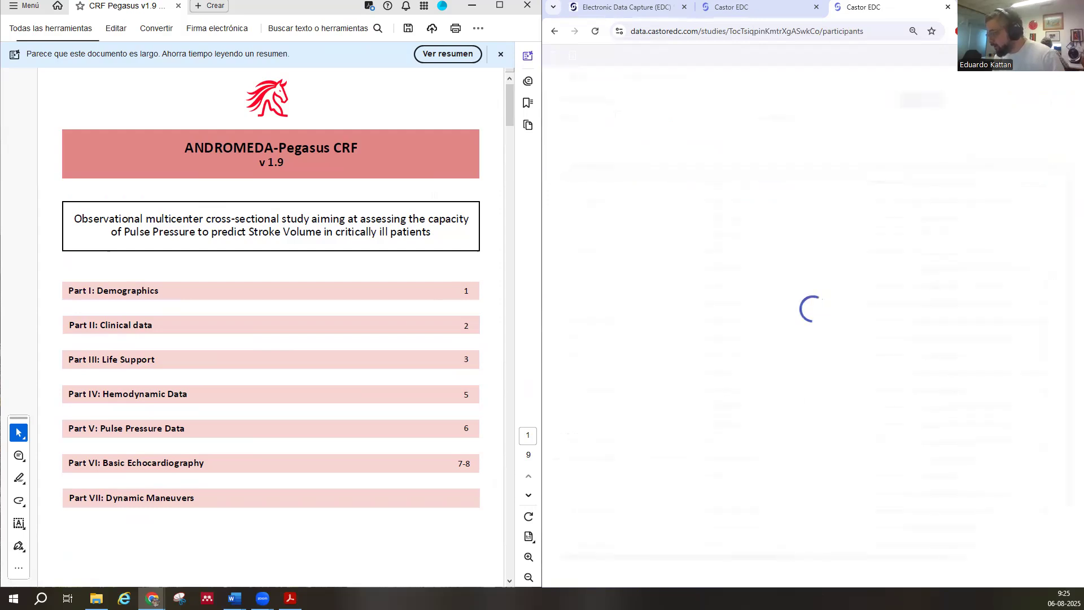
scroll(790, 265, "down", 2)
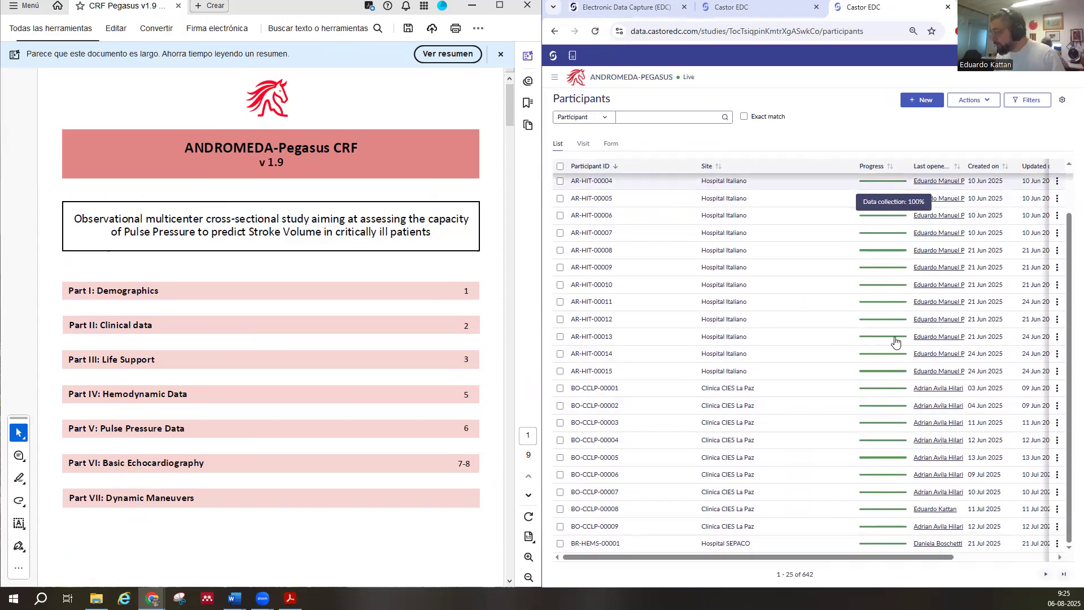
scroll(897, 344, "up", 2)
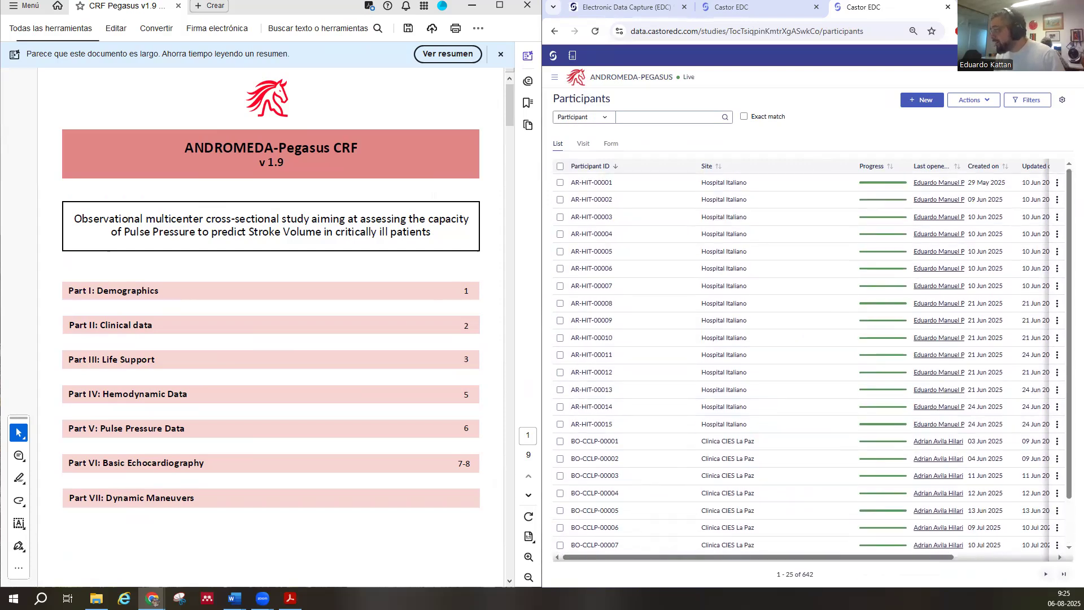
scroll(740, 539, "down", 2)
scroll(847, 495, "right", 3)
scroll(852, 459, "left", 3)
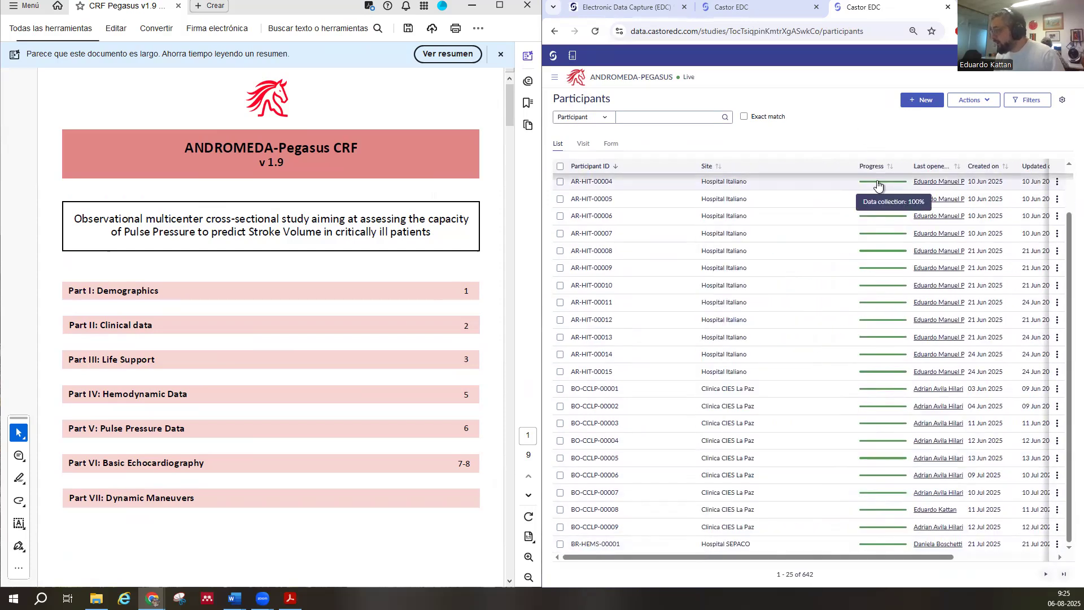